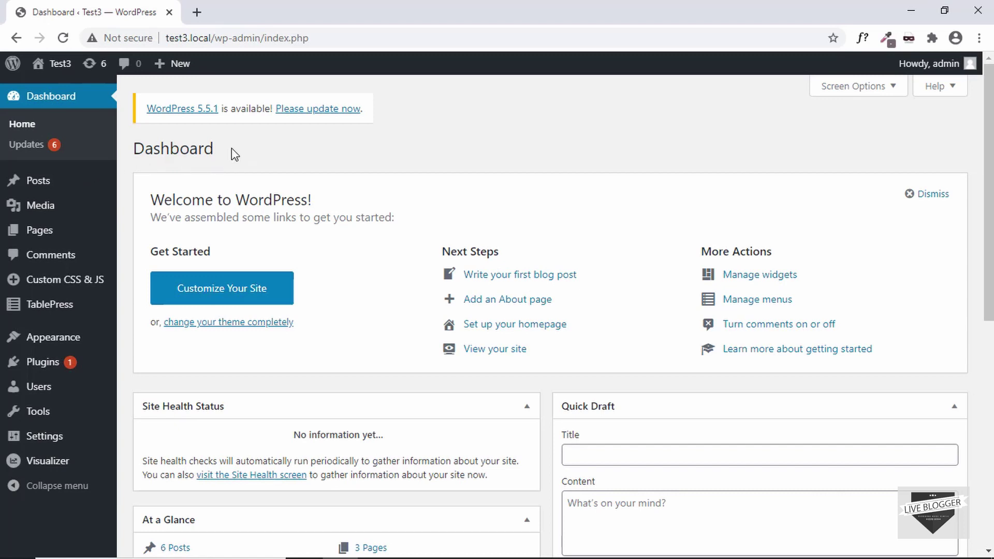
# Start a new blank post from Posts > Add New
pyautogui.moveTo(53, 185)
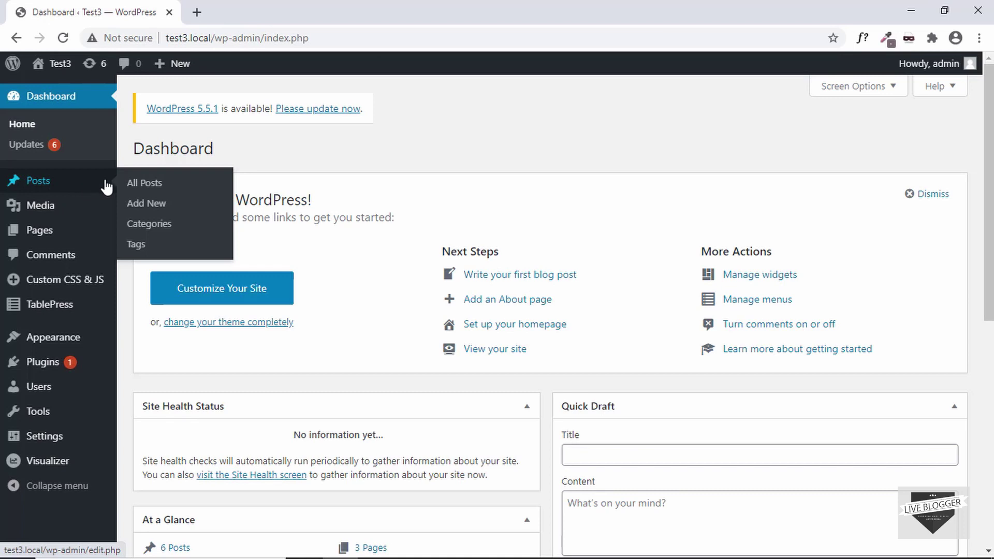
pyautogui.click(145, 207)
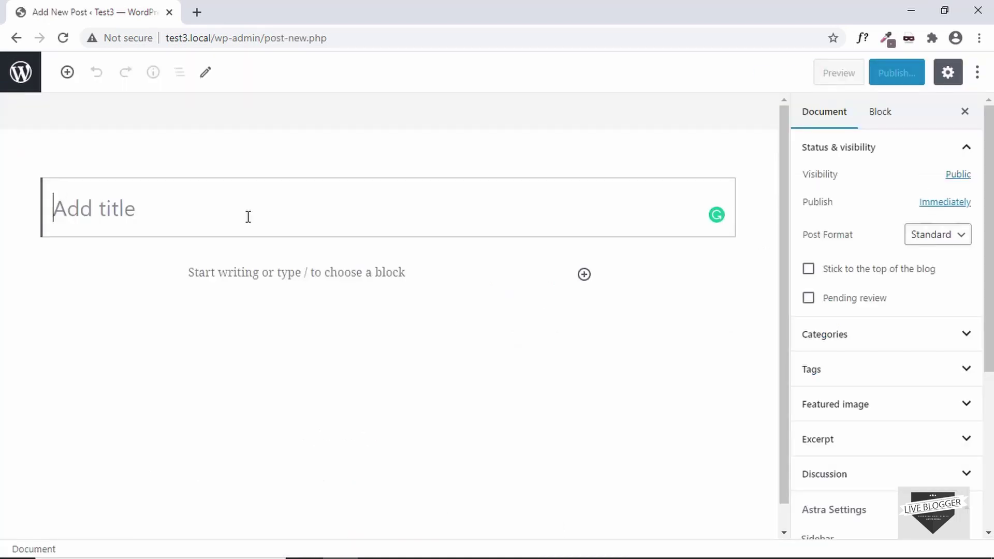
# Title the post 'Test Code', then select the addIdToHeadings function in VS Code's main.js
pyautogui.write('Test Code')
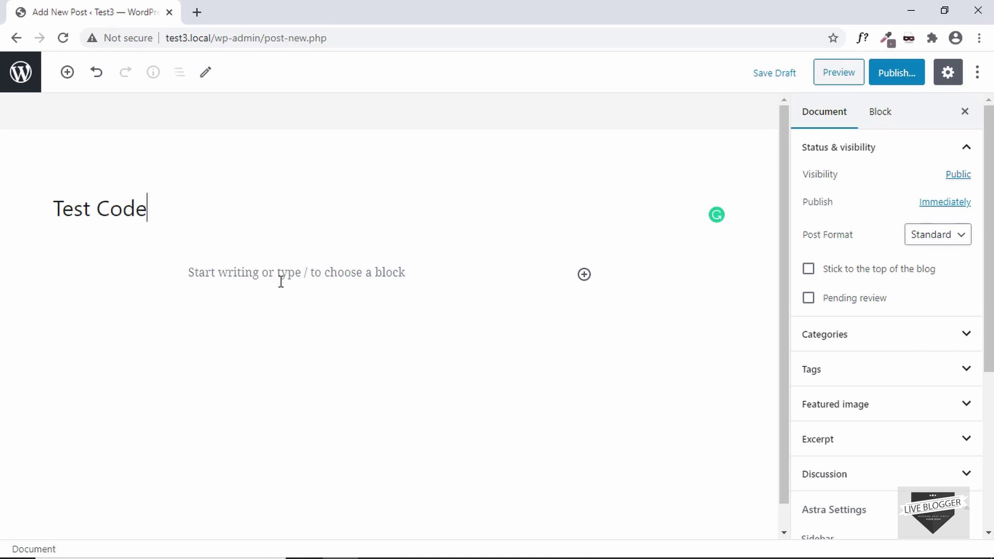
pyautogui.click(281, 282)
pyautogui.hotkey('alt', 'Tab')
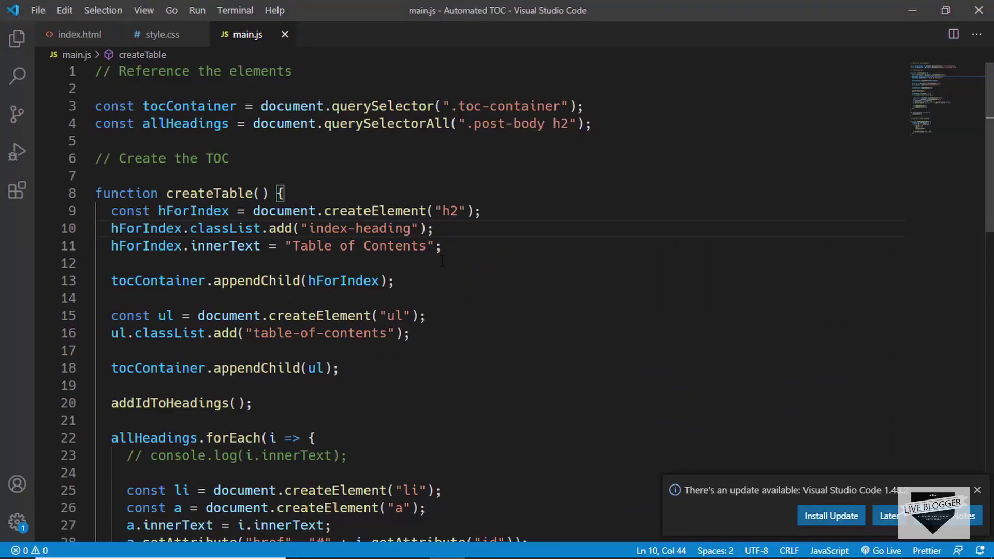
pyautogui.click(442, 260)
pyautogui.scroll(-10, 442, 260)
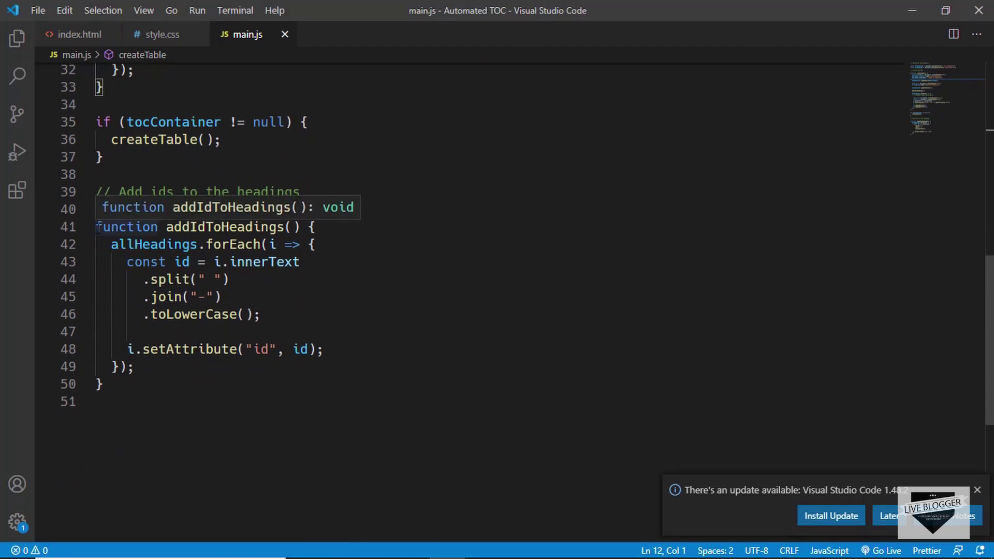
pyautogui.moveTo(96, 226); pyautogui.dragTo(135, 393)
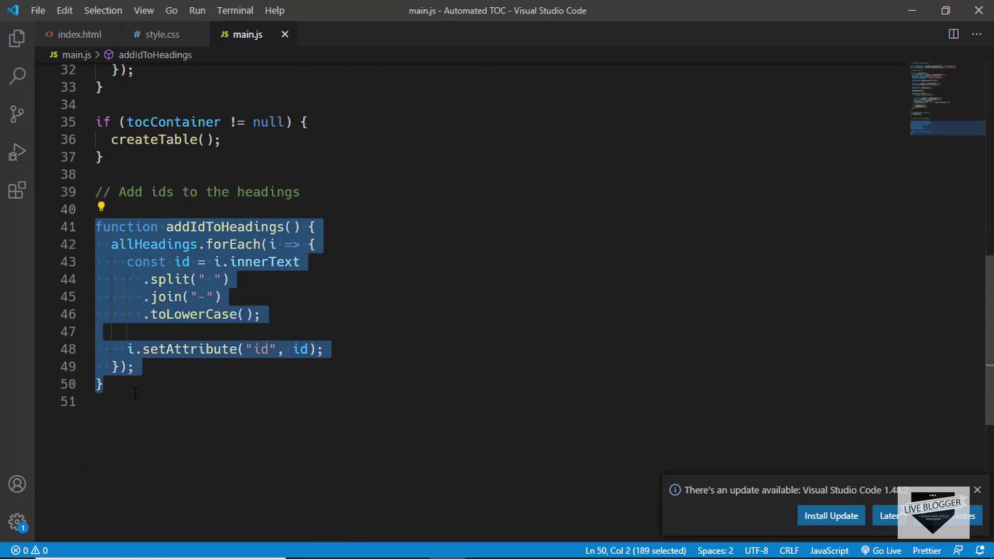
# Paste the addIdToHeadings code into the Test Code post body and publish it
pyautogui.hotkey('alt', 'Tab')
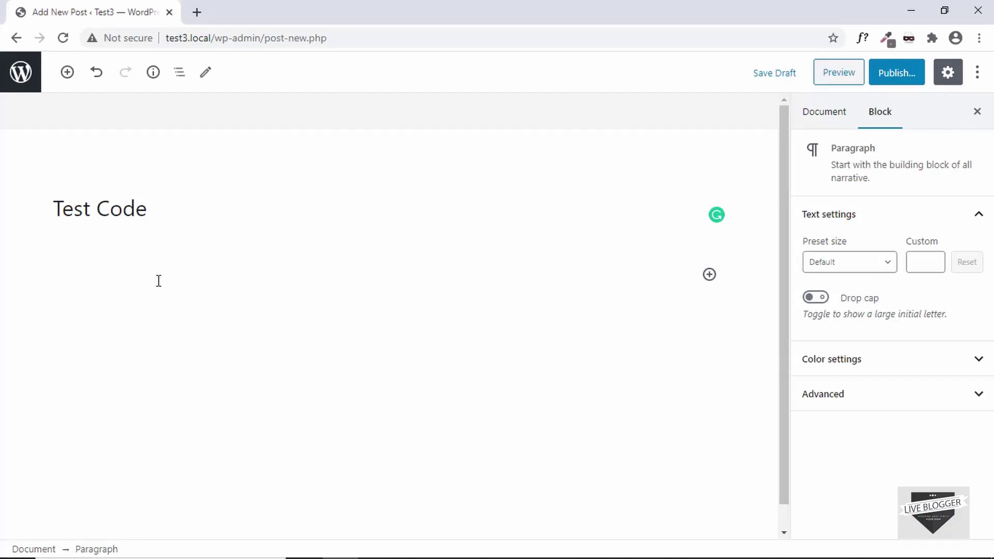
pyautogui.write('function addIdToHeadings() { allHeadings.forEach(i => { const id = i.innerText .split(" ") .join("-") .toLowerCase(); i.setAttribute("id", id); });}')
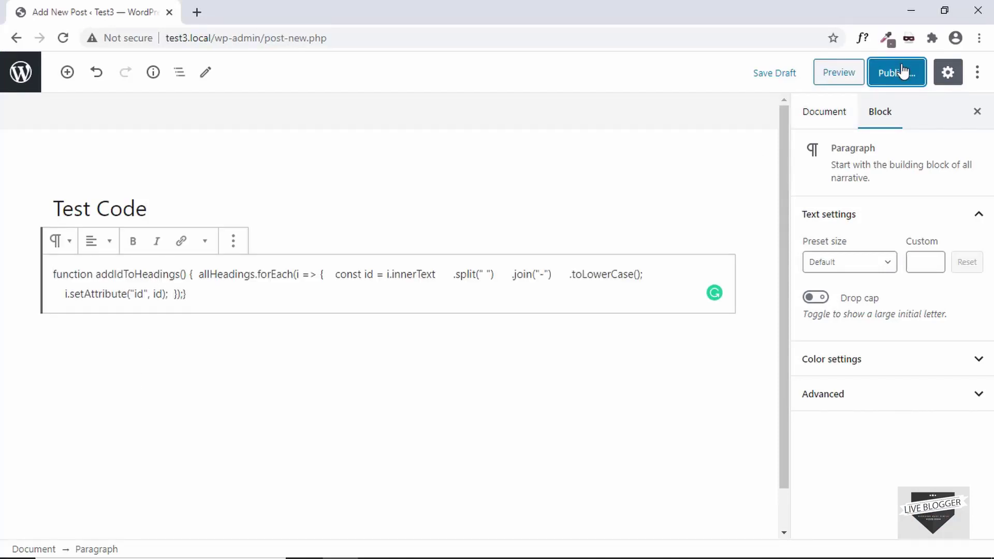
pyautogui.click(897, 75)
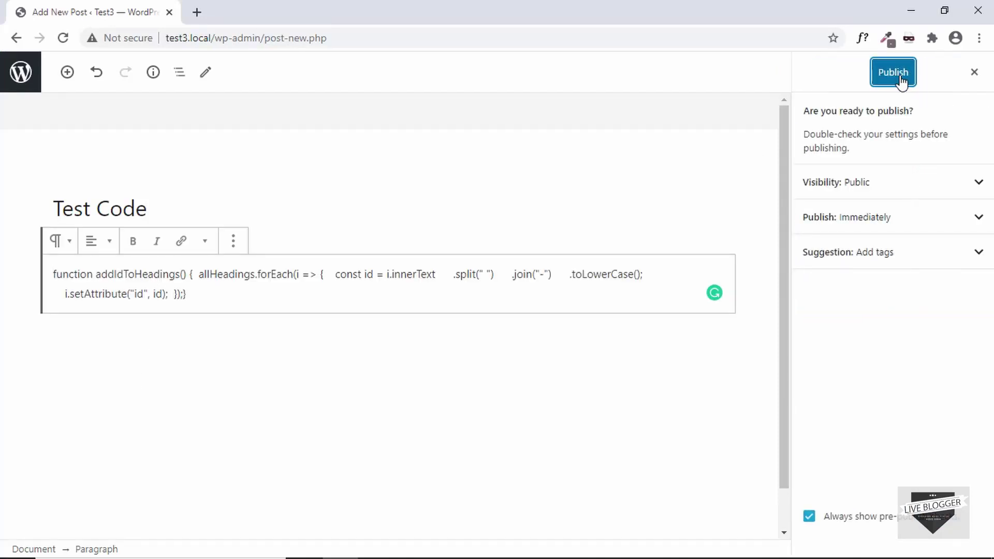
pyautogui.click(891, 75)
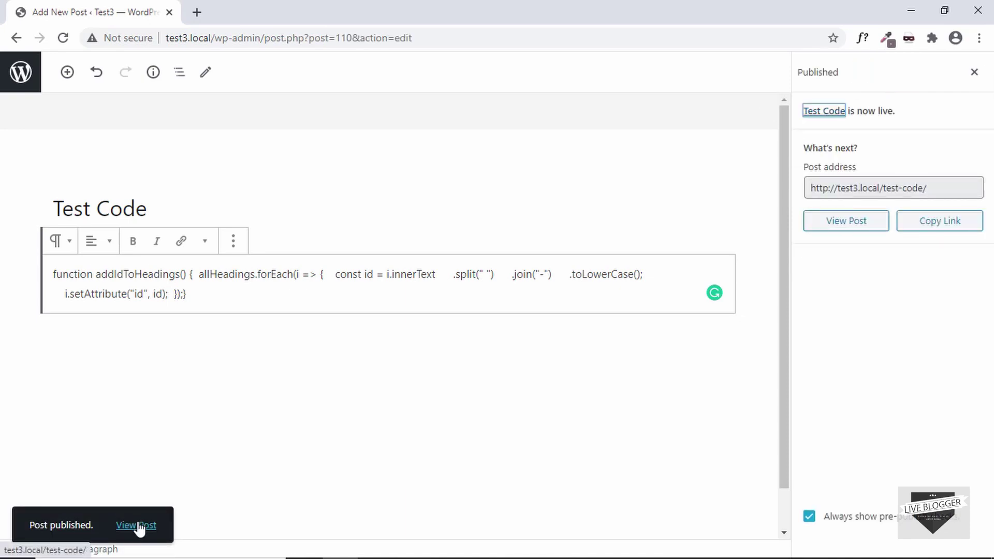
pyautogui.middleClick(139, 526)
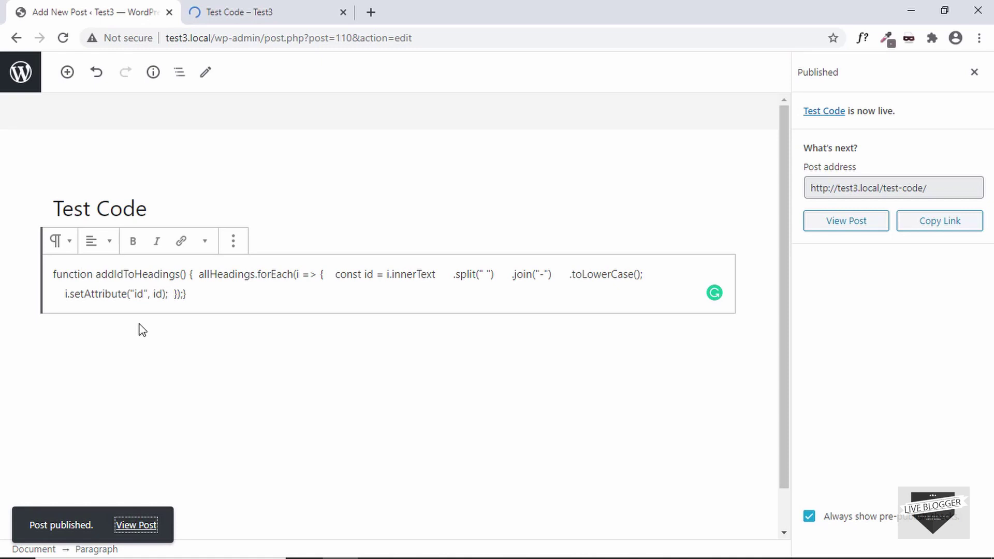
pyautogui.click(266, 13)
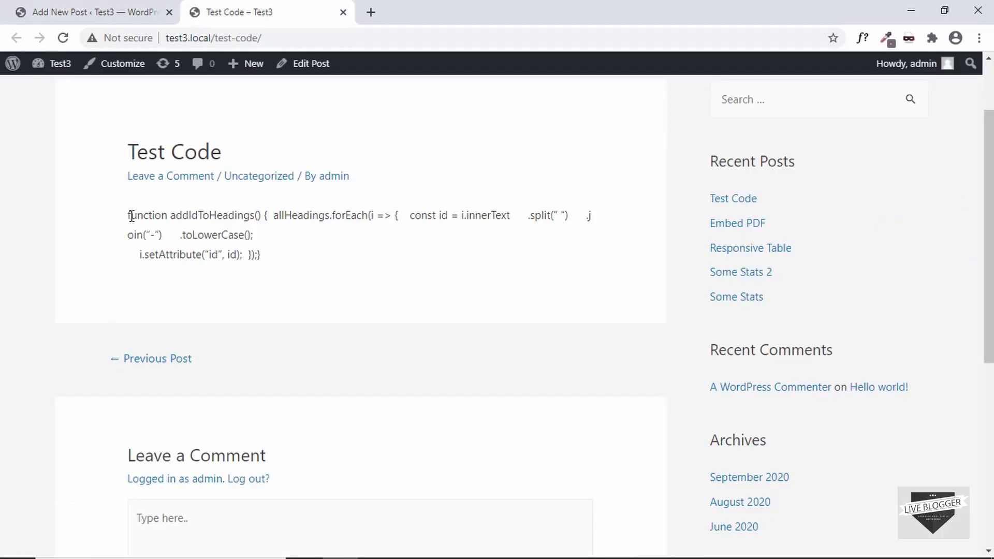
pyautogui.hotkey('alt', 'Tab')
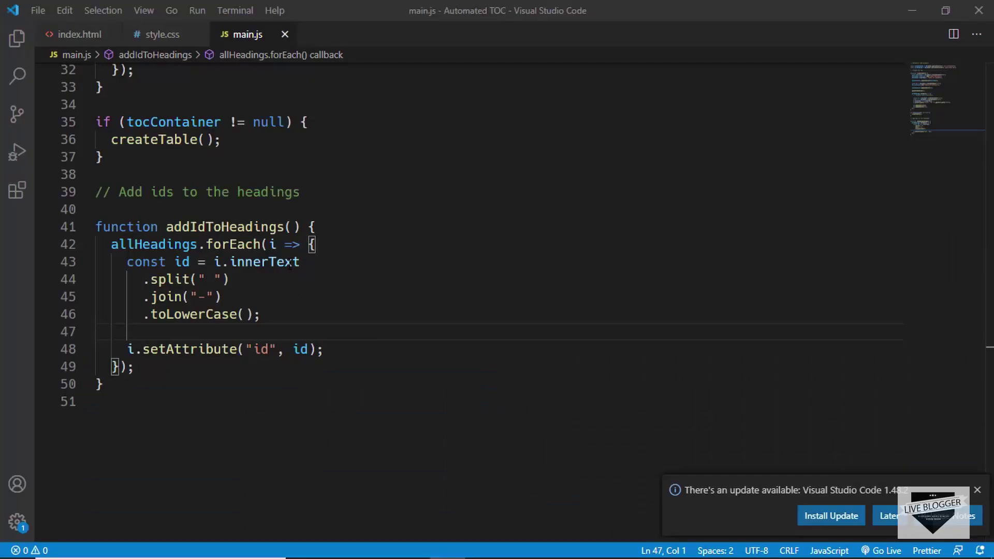
pyautogui.hotkey('alt', 'Tab')
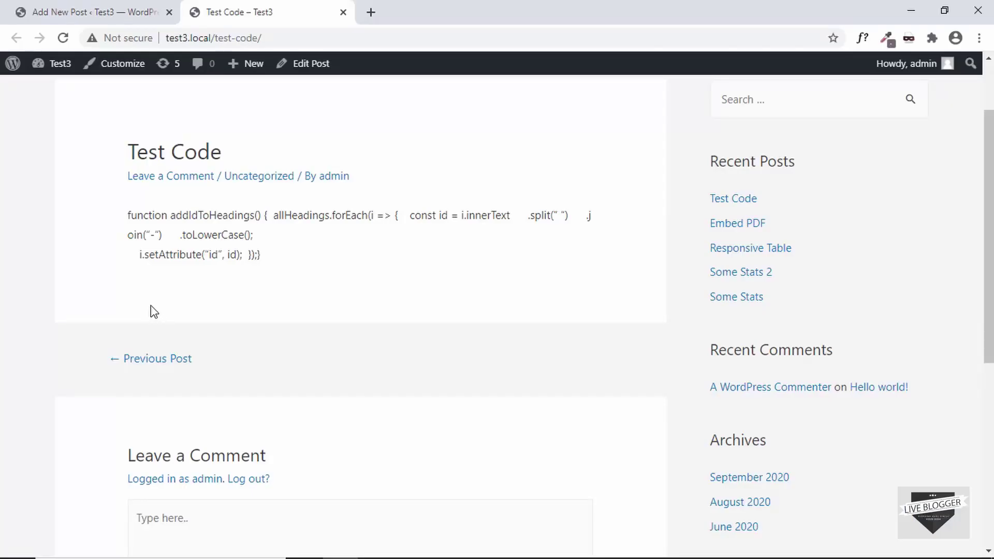
pyautogui.hotkey('alt', 'Tab')
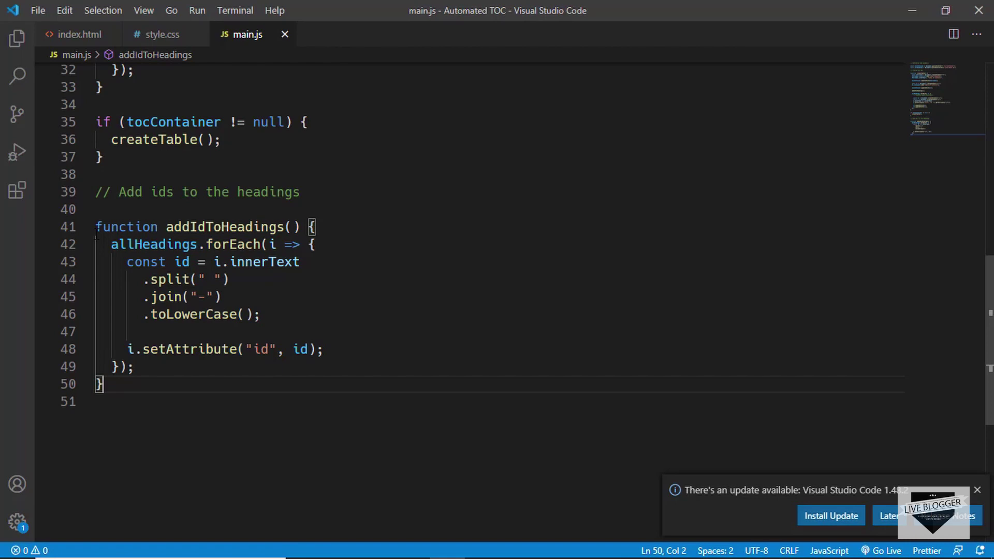
pyautogui.hotkey('alt', 'Tab')
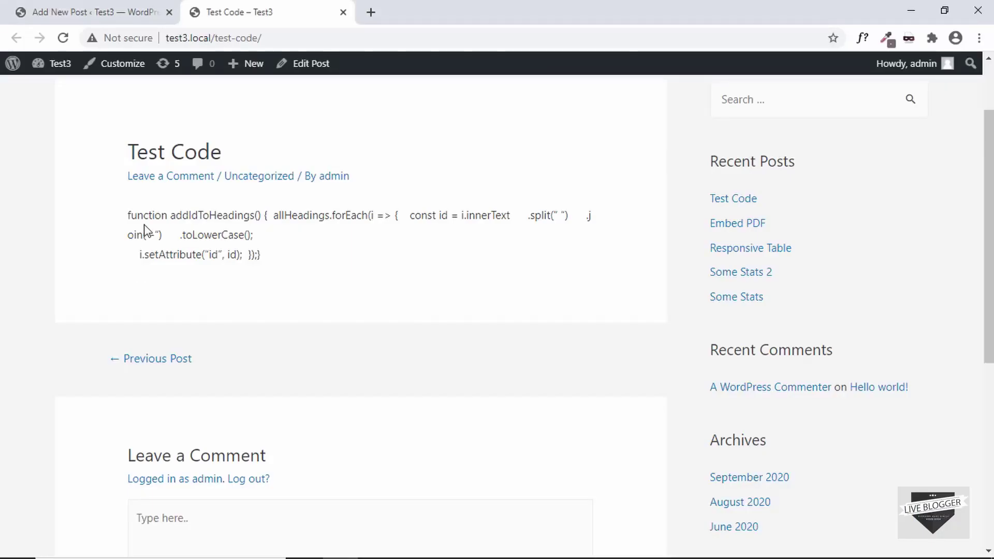
pyautogui.moveTo(133, 213); pyautogui.dragTo(283, 265)
pyautogui.click(250, 255)
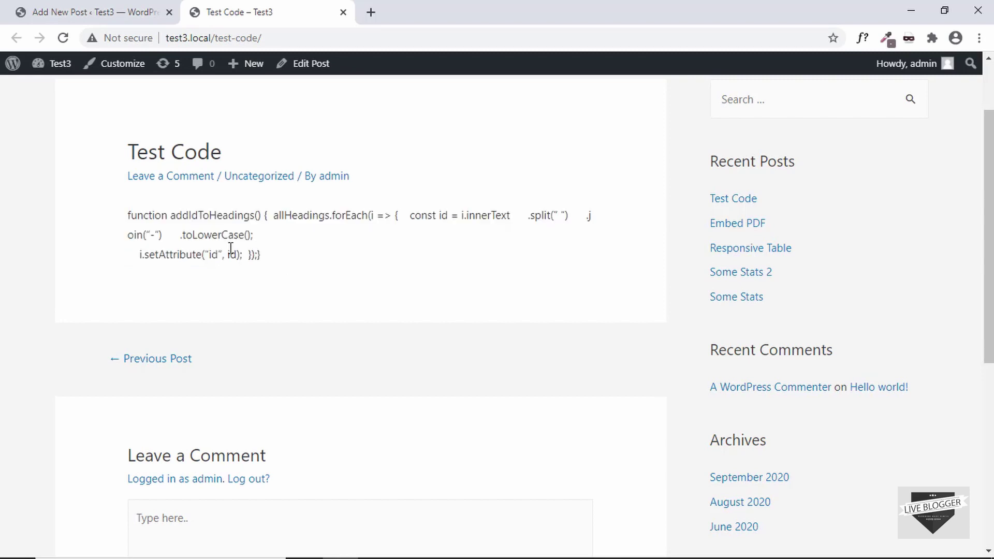
pyautogui.click(344, 13)
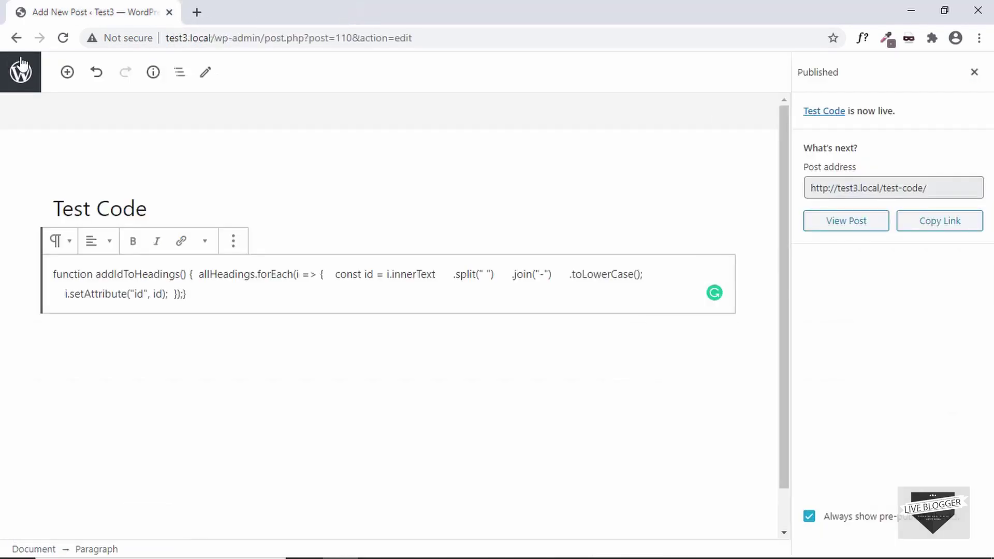
# Search Add Plugins for 'syntax highlighter' and browse the results, led by Enlighter
pyautogui.click(17, 84)
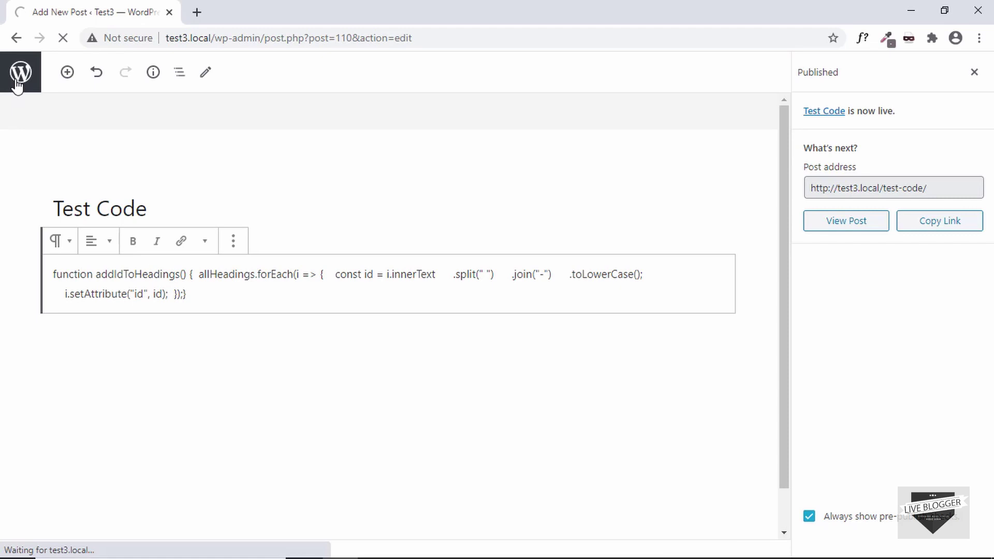
pyautogui.moveTo(73, 404)
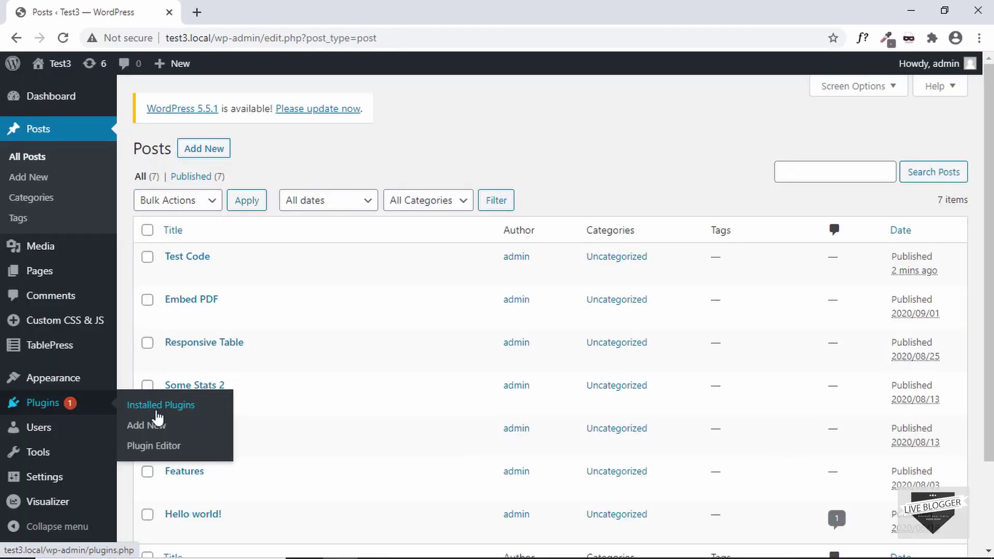
pyautogui.click(158, 429)
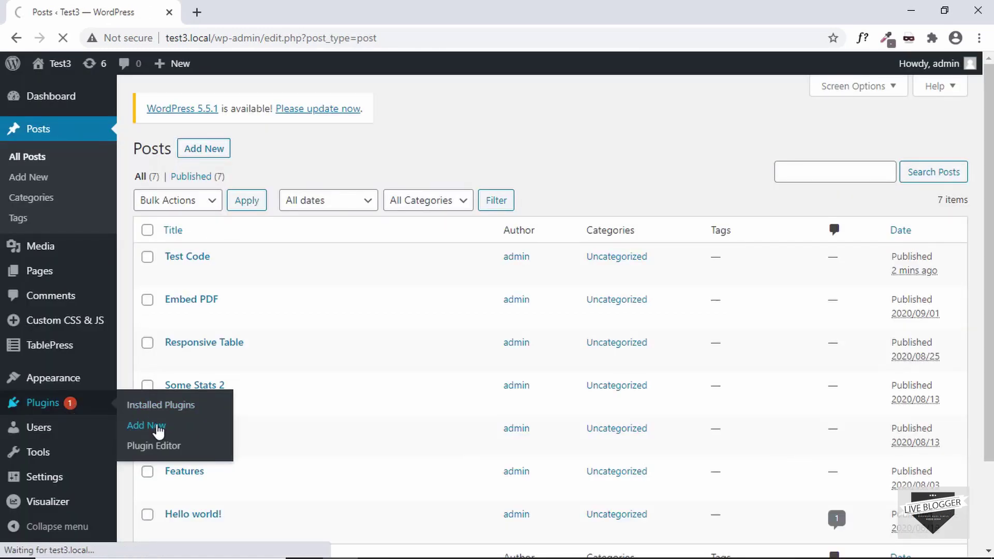
pyautogui.click(800, 191)
pyautogui.write('synt')
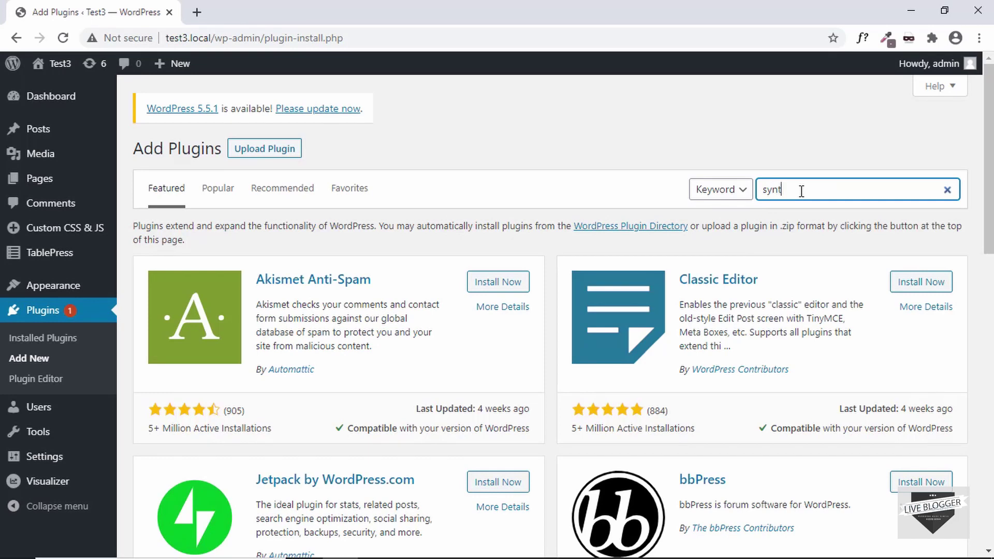
pyautogui.write('ax highlighter')
pyautogui.scroll(-3, 373, 344)
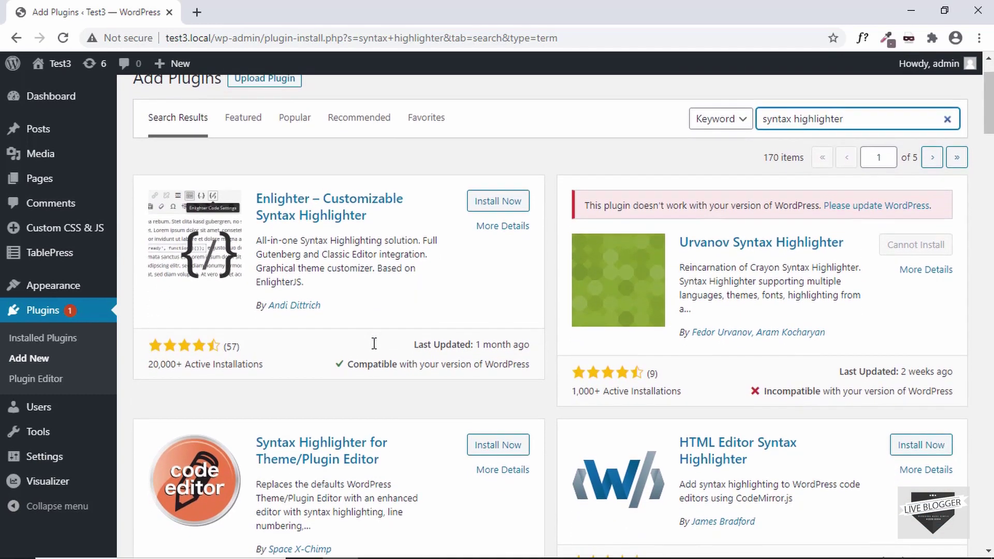
pyautogui.scroll(-5, 374, 344)
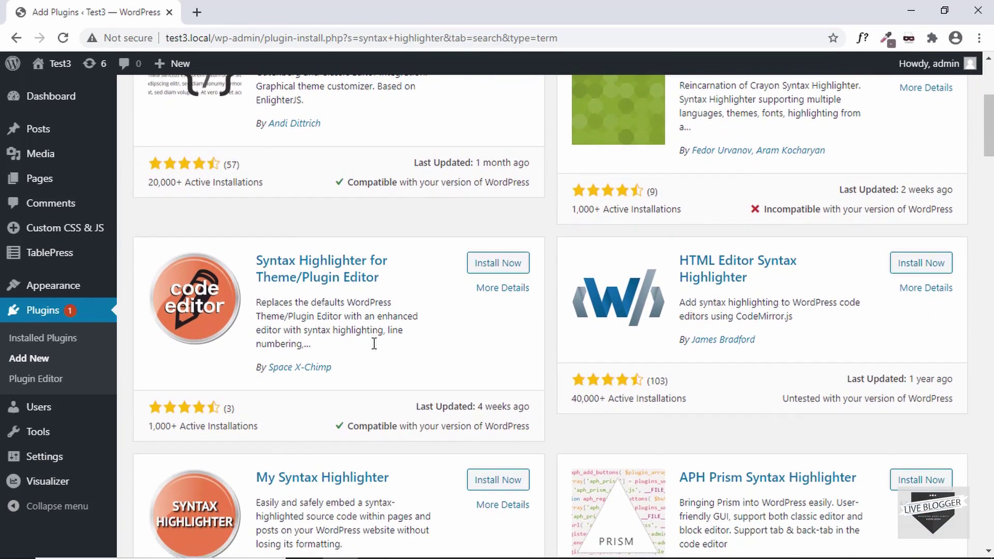
pyautogui.scroll(-6, 373, 343)
pyautogui.scroll(8, 296, 373)
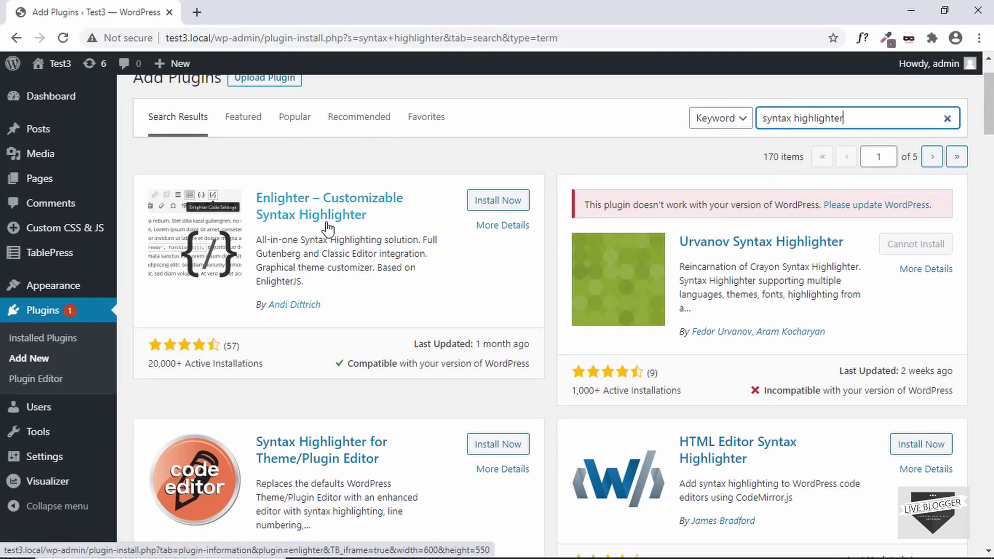
# Install and activate the Enlighter – Customizable Syntax Highlighter plugin
pyautogui.click(498, 202)
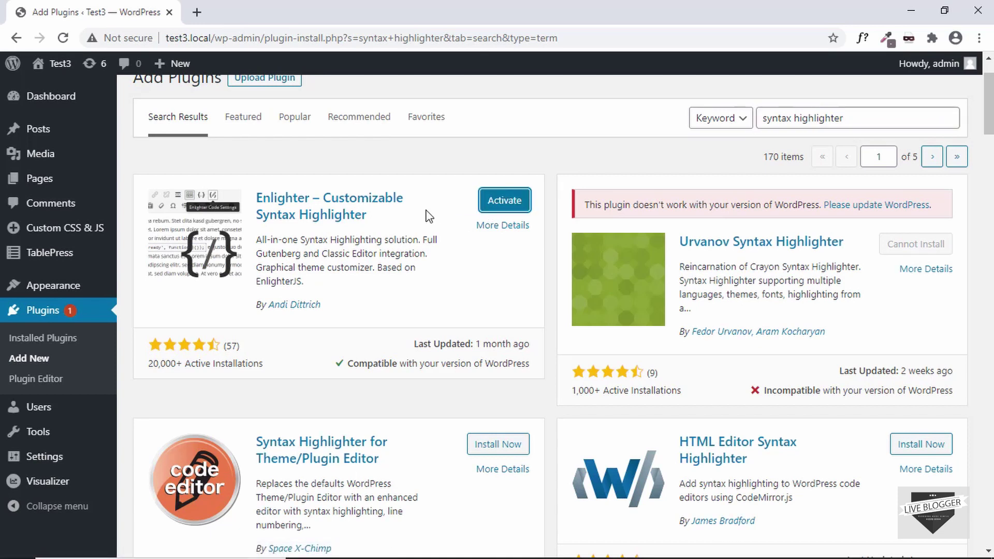
pyautogui.click(515, 204)
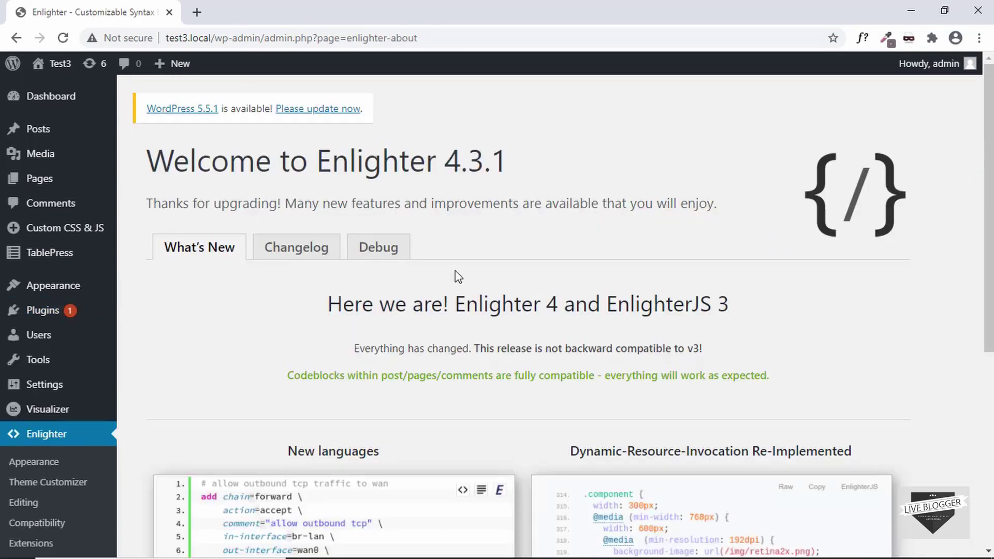
pyautogui.scroll(-2, 458, 277)
pyautogui.scroll(2, 458, 277)
# Create a post titled 'Coding Tutorial' starting with 'Copy the following code to your project'
pyautogui.moveTo(15, 130)
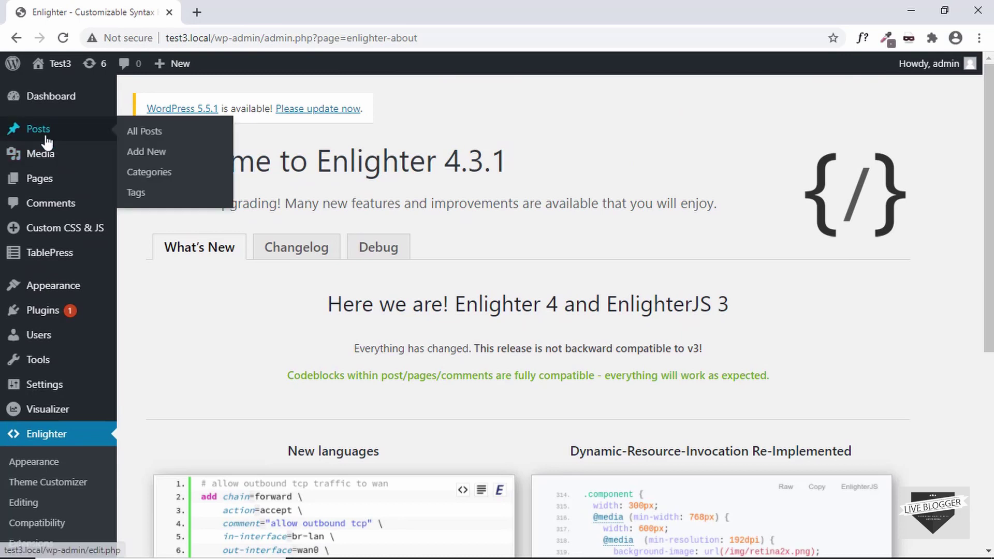
pyautogui.click(148, 156)
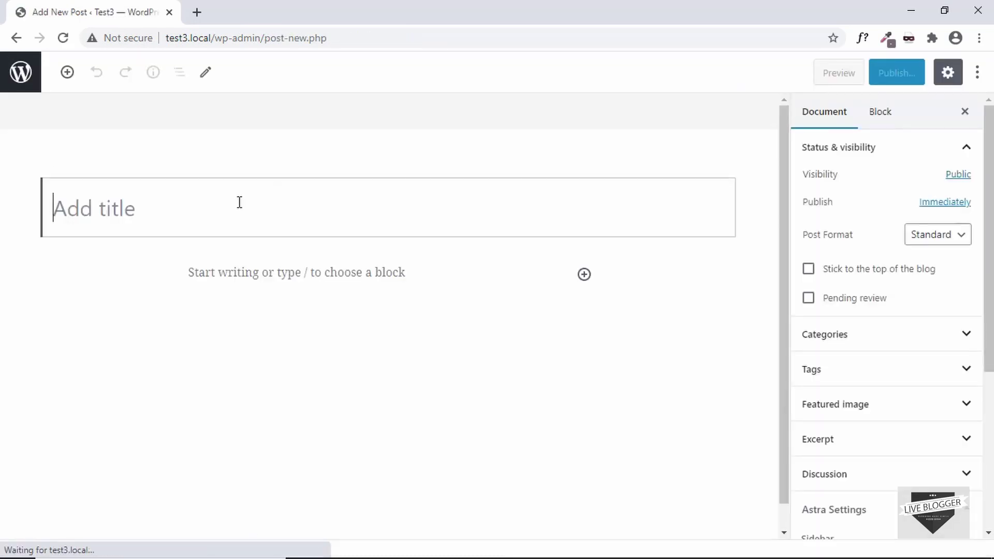
pyautogui.write('Coding ')
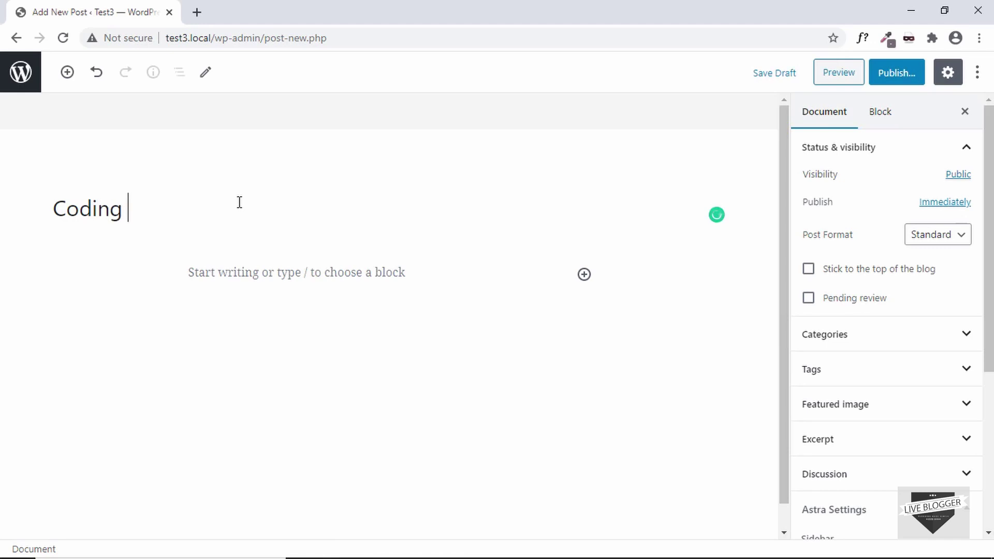
pyautogui.write('Tutorial')
pyautogui.press('Return')
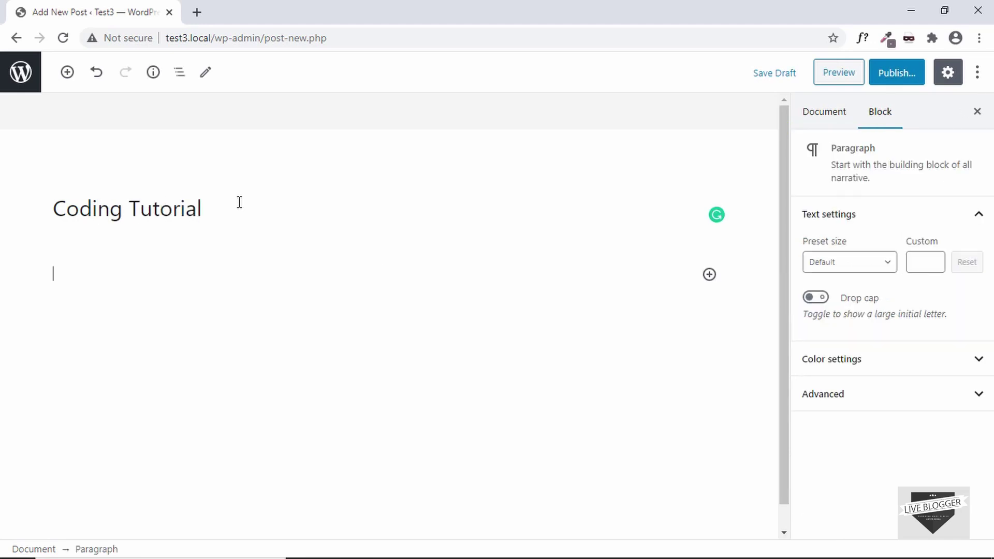
pyautogui.write('Copy the following code to your project')
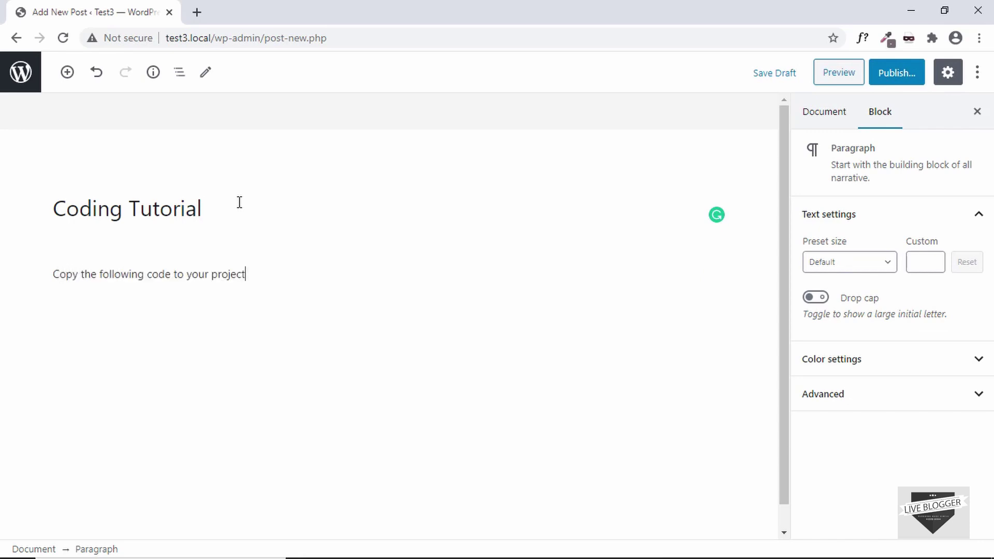
pyautogui.press('Return')
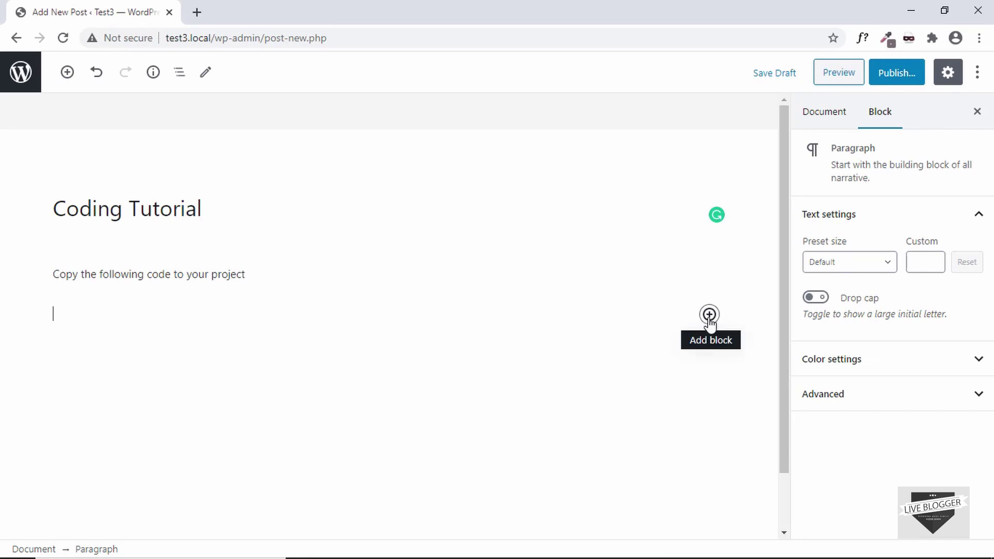
# Insert an Enlighter Sourcecode block below the sentence using the /en shortcut
pyautogui.write('/e')
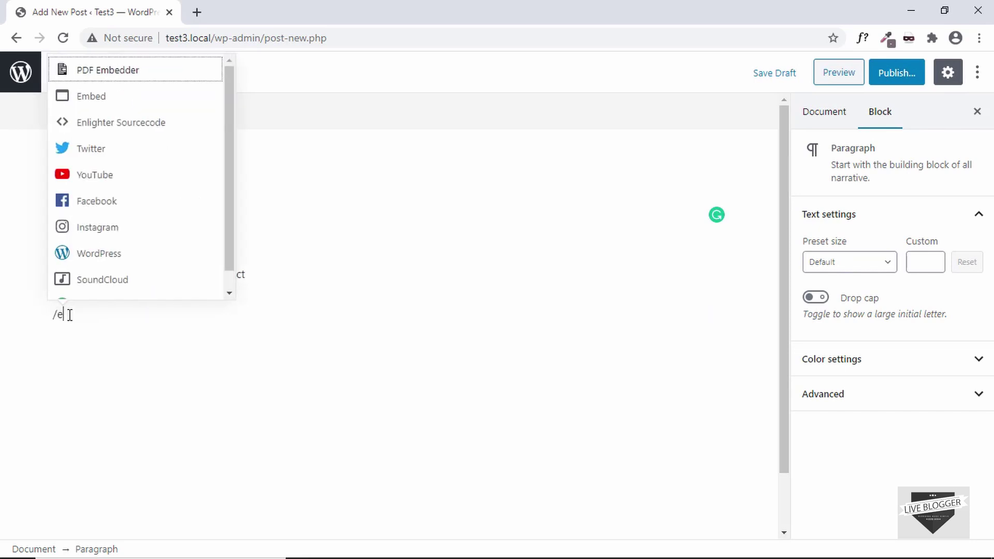
pyautogui.write('n')
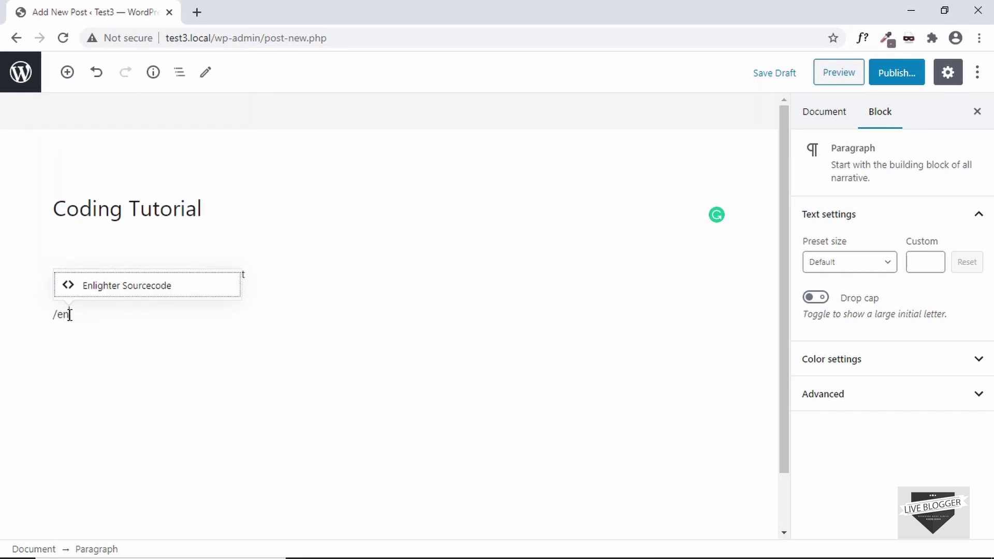
pyautogui.click(149, 291)
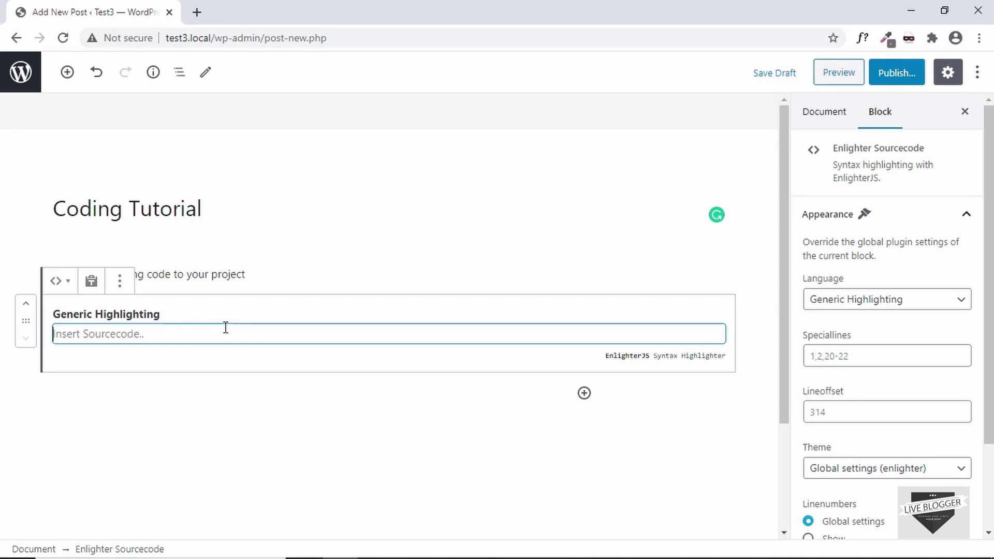
# Copy the addIdToHeadings function from main.js and paste it into the Enlighter block
pyautogui.hotkey('alt', 'Tab')
pyautogui.moveTo(137, 409); pyautogui.dragTo(96, 228)
pyautogui.hotkey('ctrl', 'c')
pyautogui.hotkey('alt', 'Tab')
pyautogui.hotkey('ctrl', 'v')
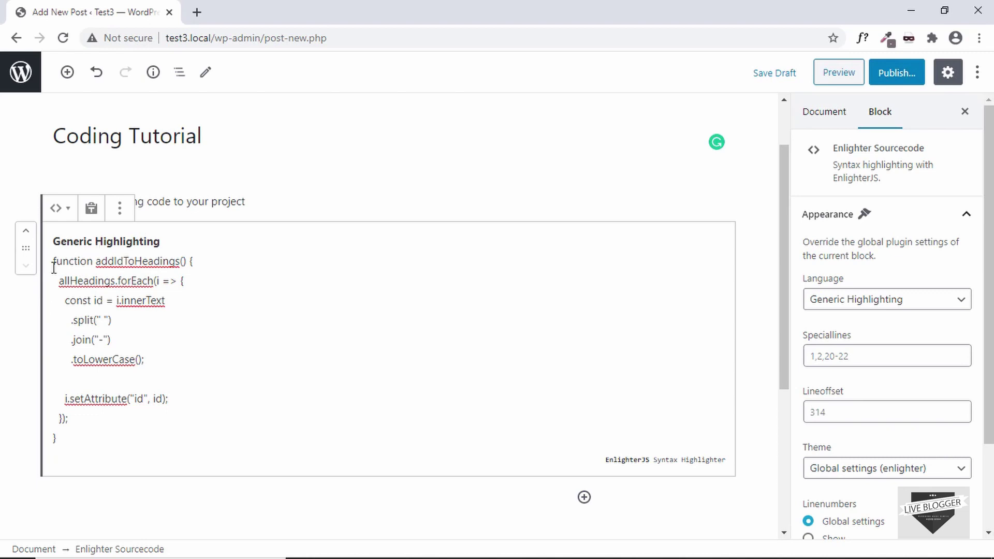
# Set the Enlighter block's language to Javascript
pyautogui.click(907, 306)
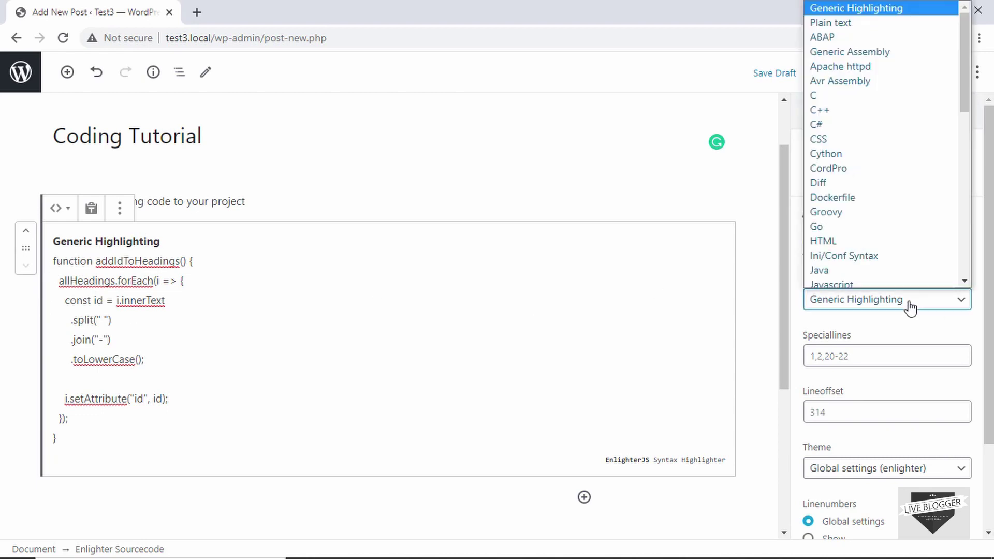
pyautogui.scroll(-3, 883, 227)
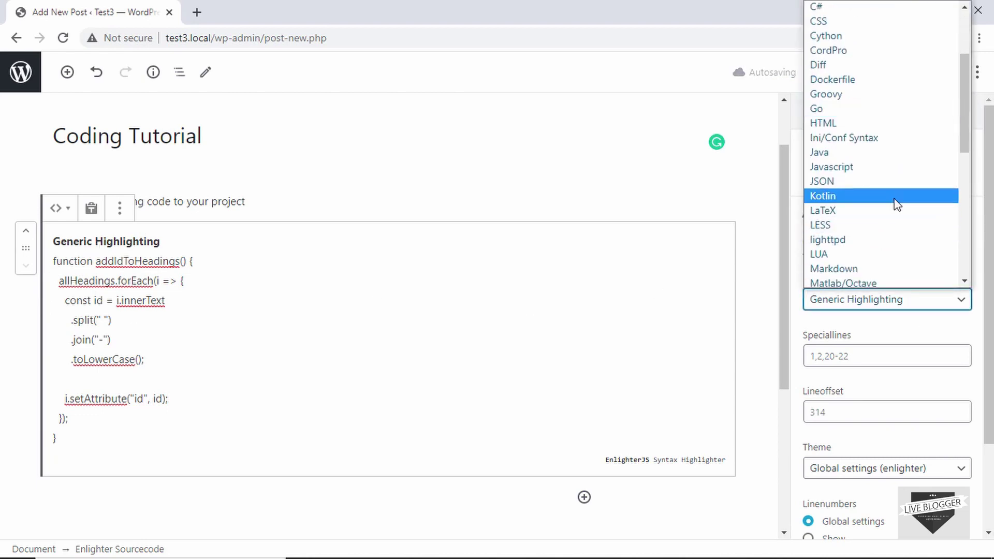
pyautogui.click(902, 166)
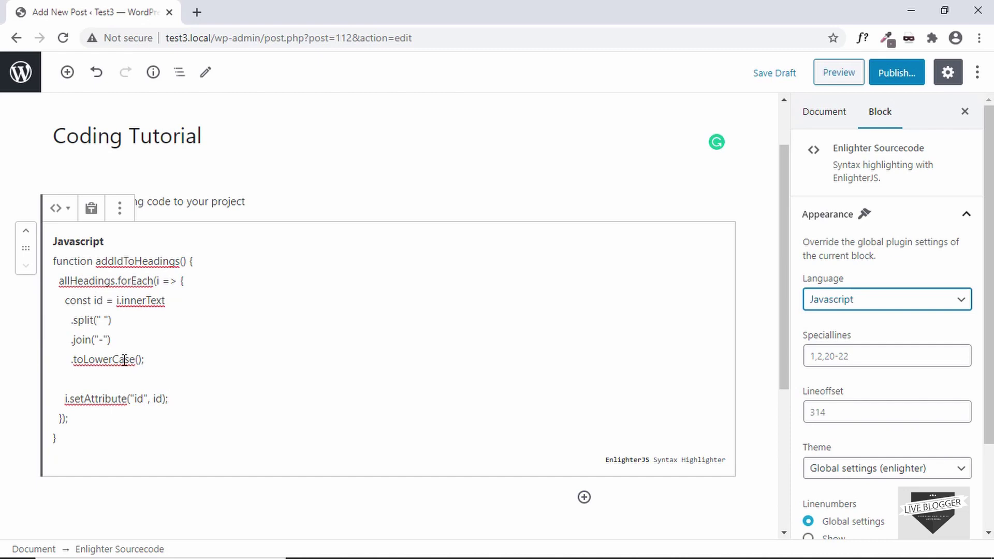
# Publish the Coding Tutorial post and open it at test3.local/coding-tutorial/ in a new tab
pyautogui.scroll(-3, 274, 363)
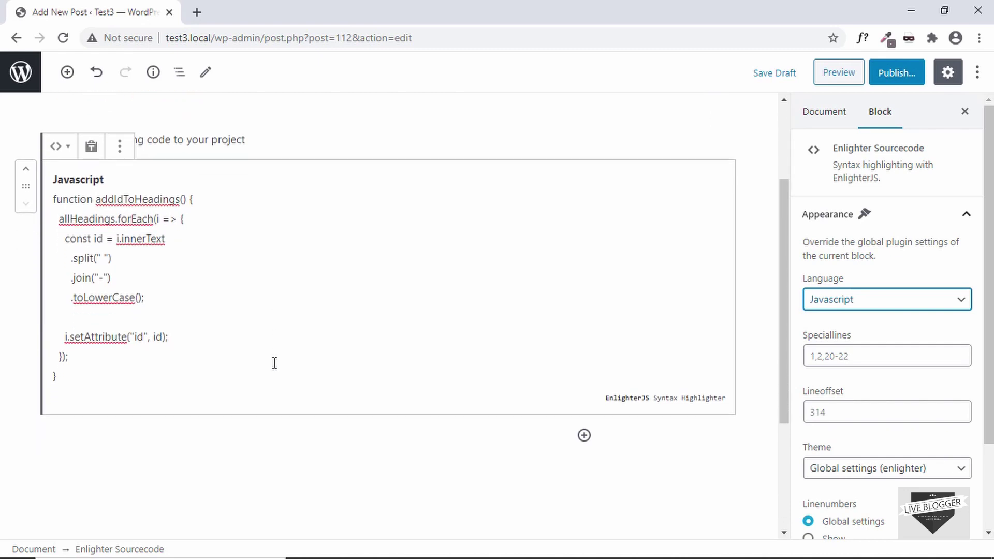
pyautogui.click(897, 80)
pyautogui.click(896, 79)
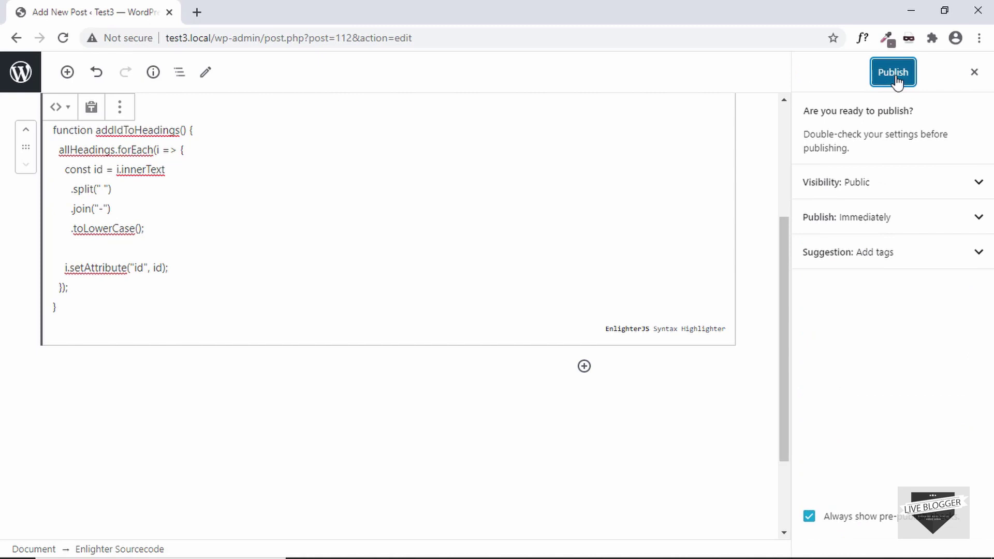
pyautogui.scroll(4, 454, 199)
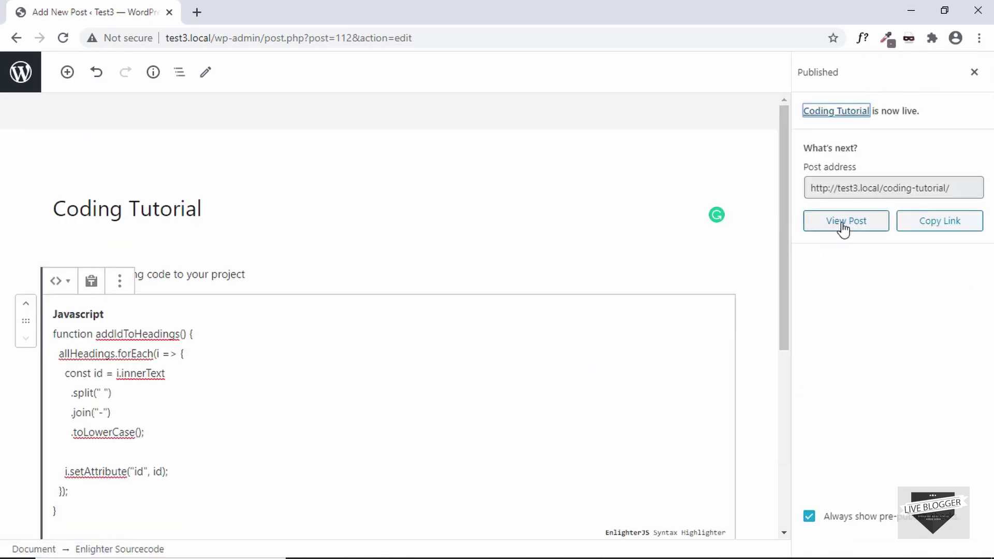
pyautogui.click(844, 223)
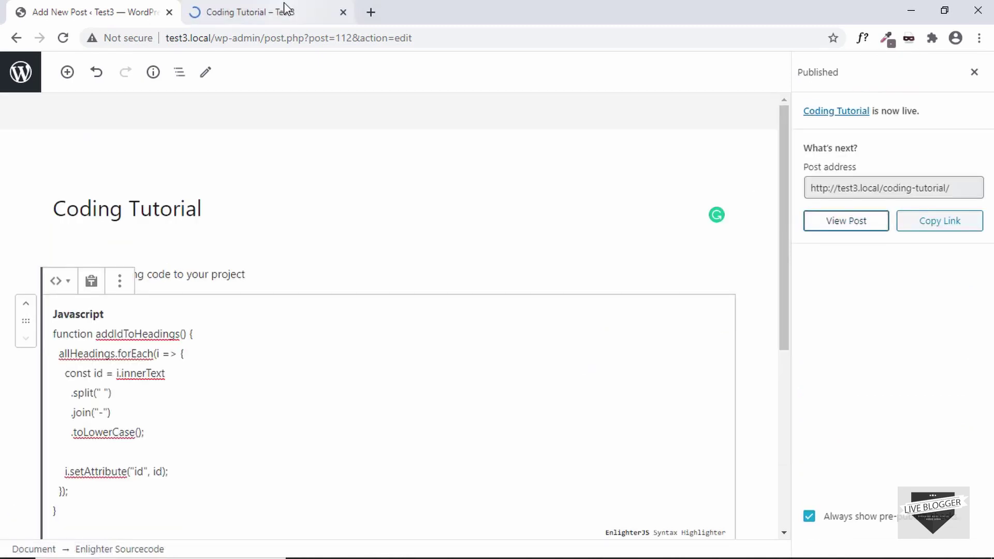
# Switch to the live Coding Tutorial tab and scroll to its numbered code block
pyautogui.click(284, 8)
pyautogui.scroll(-2, 344, 175)
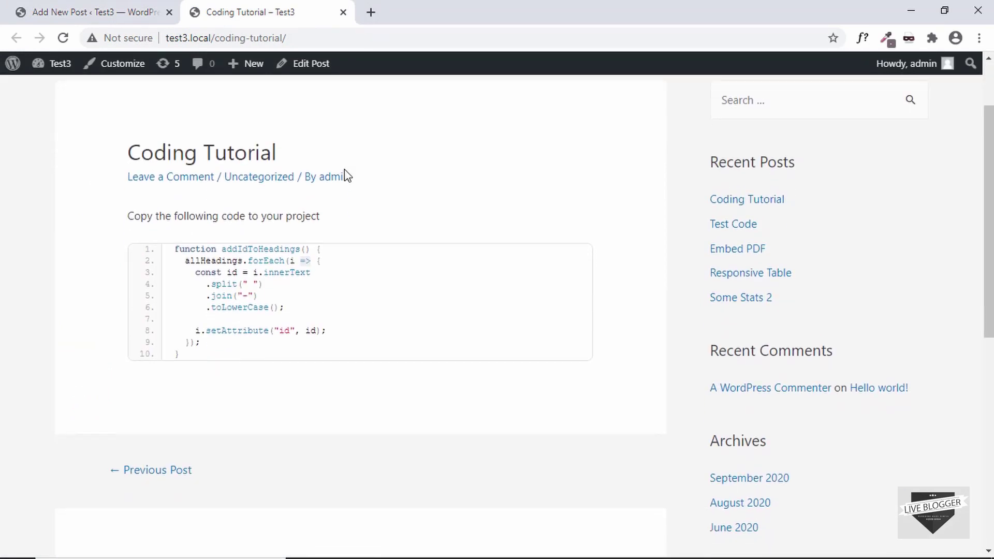
pyautogui.moveTo(309, 261)
pyautogui.scroll(-1, 309, 261)
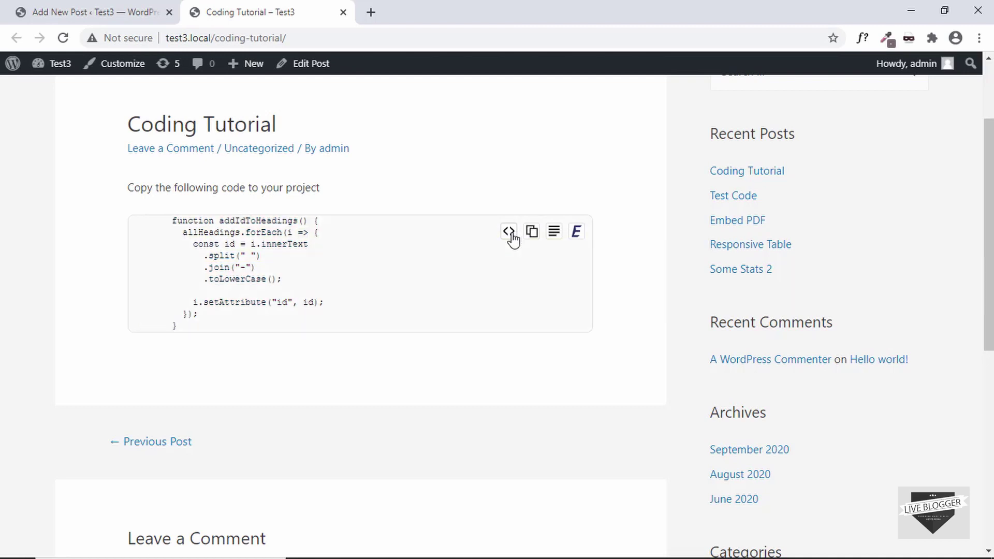
# Open the raw-code popup, select the code, then close the popup
pyautogui.click(555, 234)
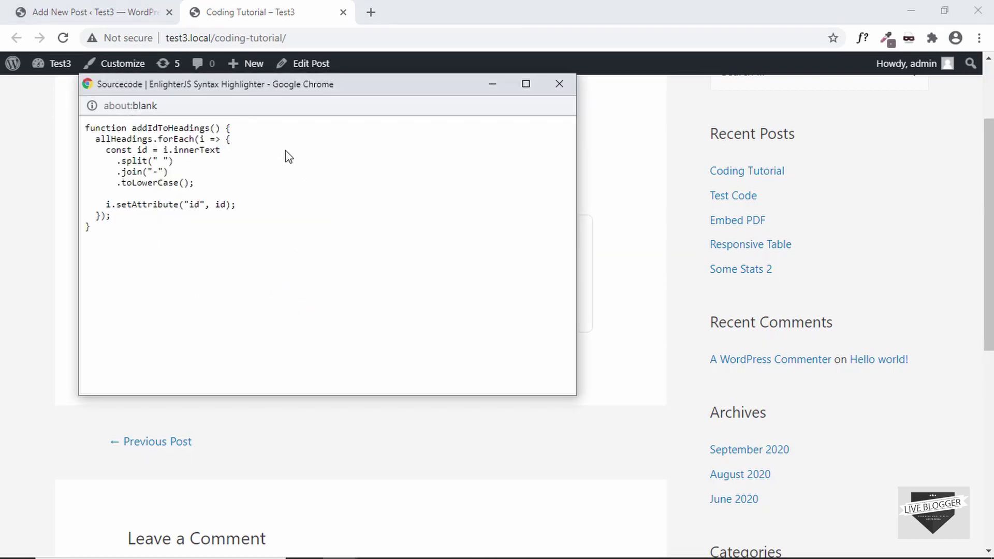
pyautogui.moveTo(146, 257); pyautogui.dragTo(85, 125)
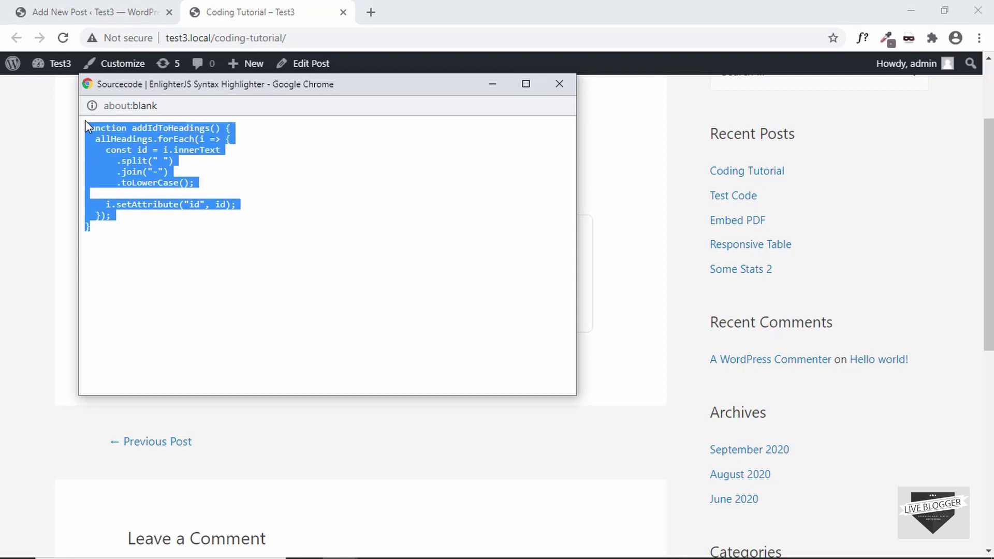
pyautogui.click(305, 168)
pyautogui.click(558, 84)
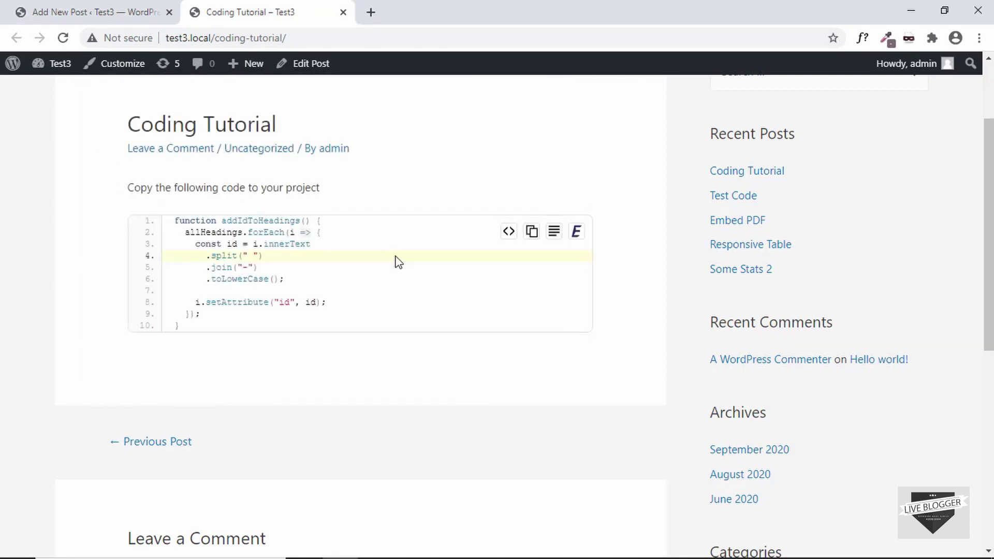
# Return to the post editor, select the code block and dismiss the post-published panel
pyautogui.click(88, 13)
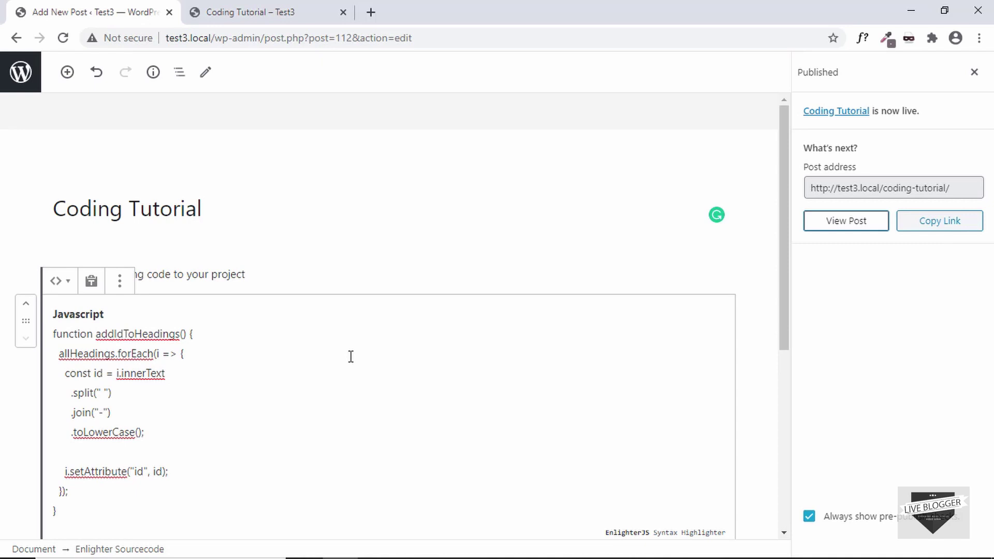
pyautogui.click(214, 390)
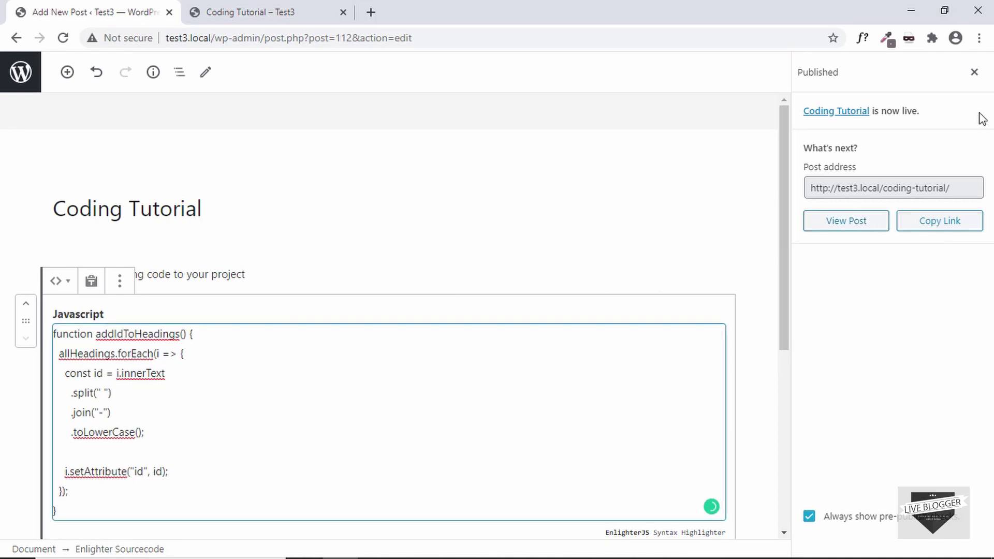
pyautogui.click(974, 72)
pyautogui.scroll(-2, 982, 290)
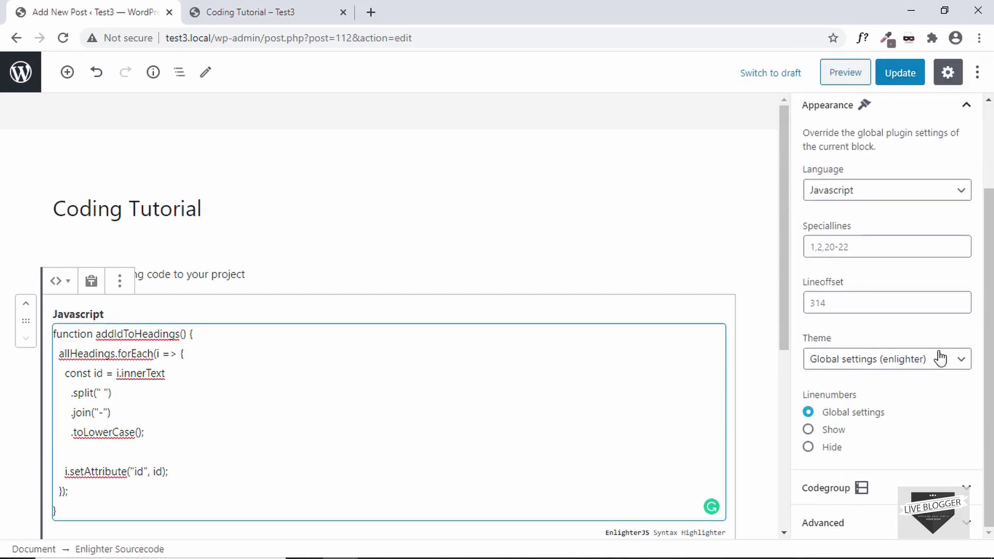
# Set the code block's highlighting theme to Eclipse and update the post
pyautogui.click(884, 362)
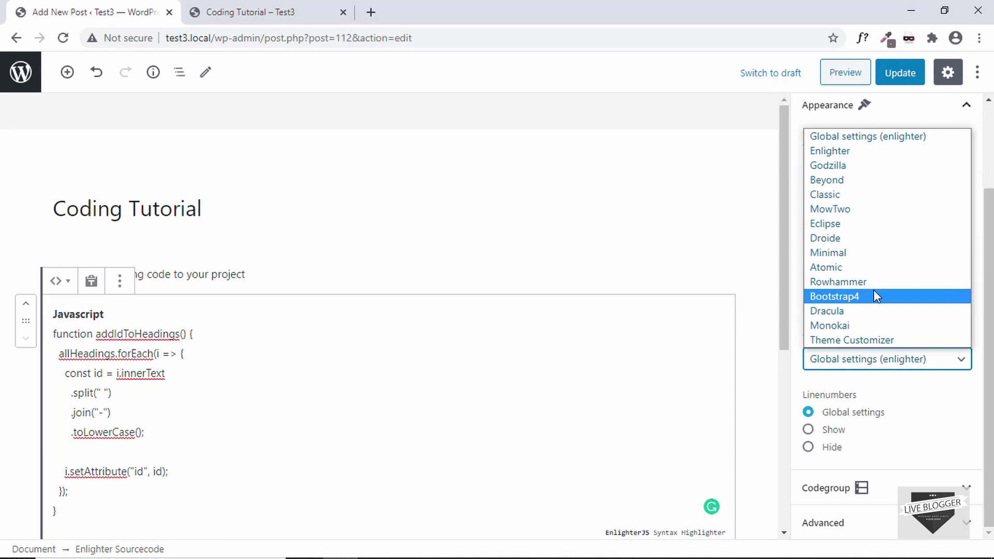
pyautogui.click(879, 224)
pyautogui.click(898, 74)
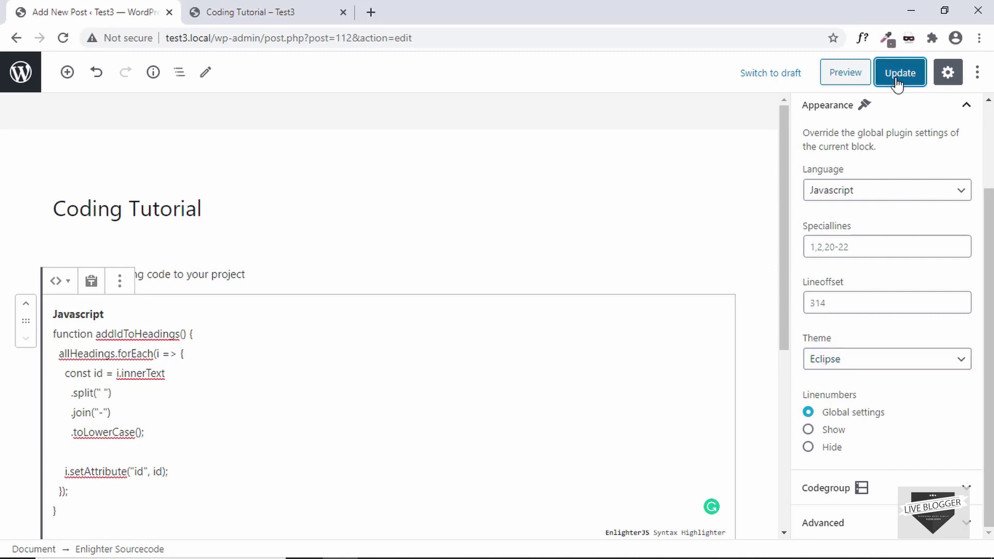
pyautogui.click(267, 7)
pyautogui.click(251, 35)
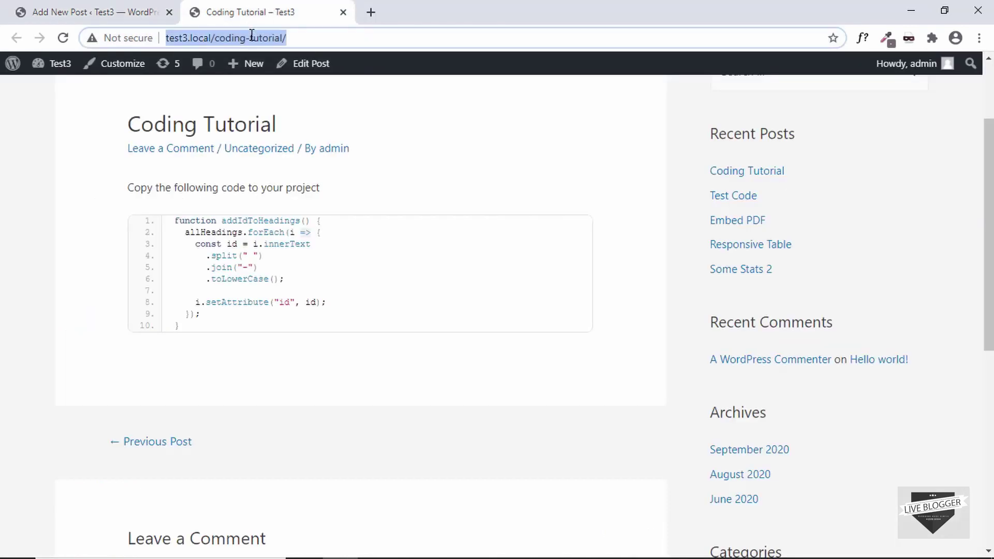
pyautogui.press('Return')
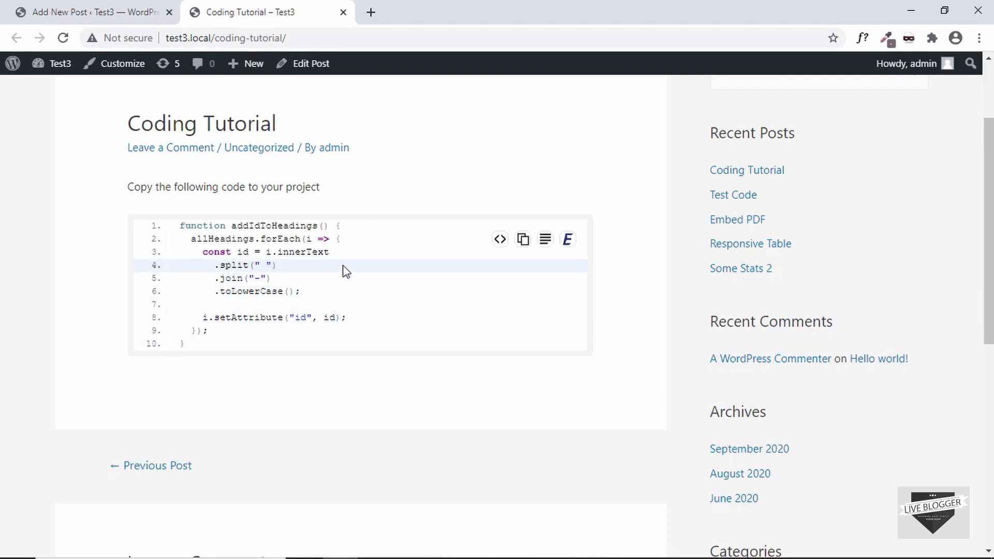
pyautogui.click(67, 6)
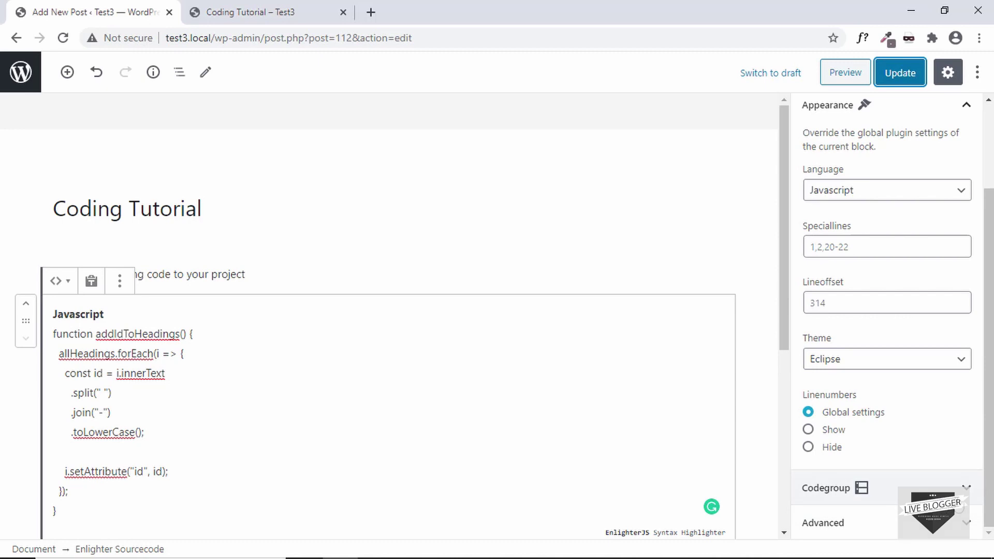
# Glance at the code block's advanced settings, then choose the Dracula theme
pyautogui.click(924, 536)
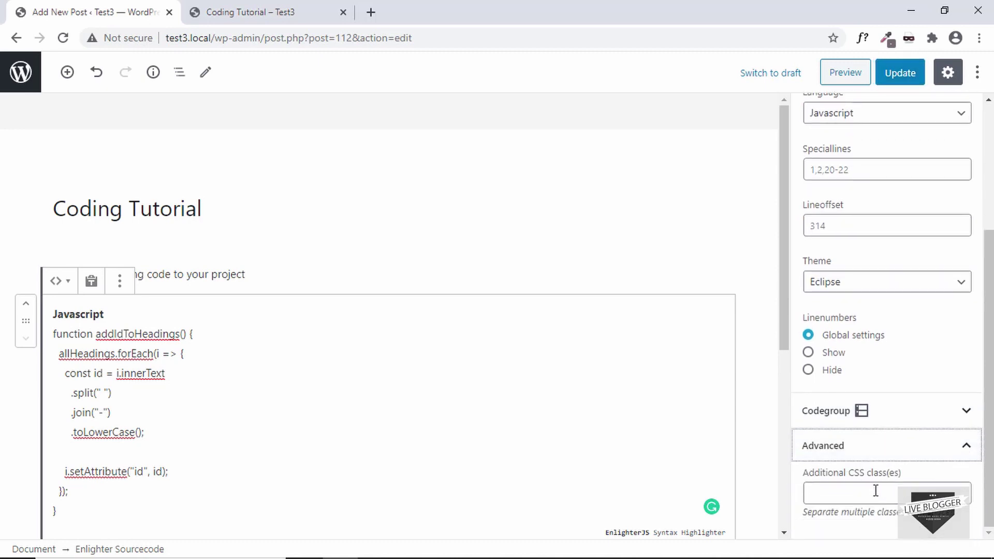
pyautogui.click(874, 447)
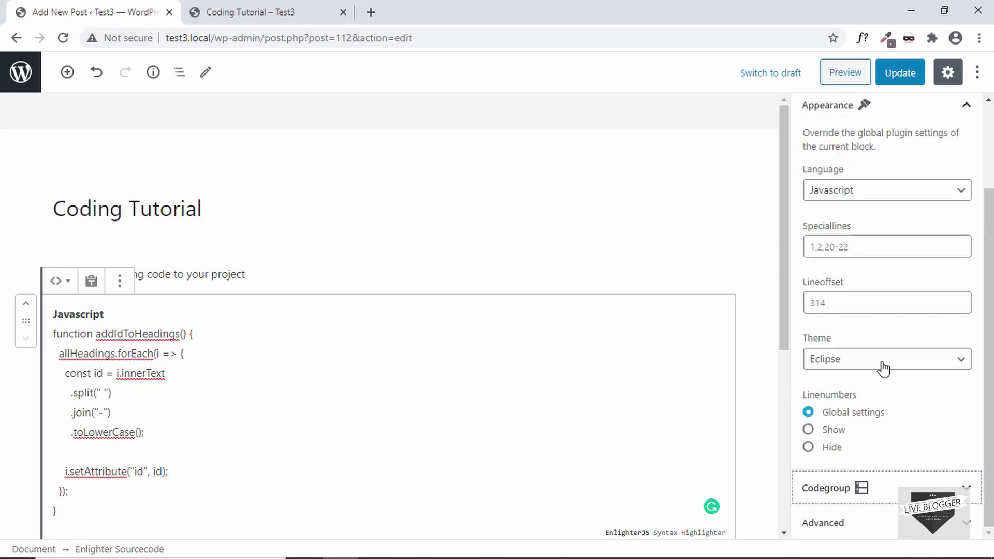
pyautogui.click(900, 366)
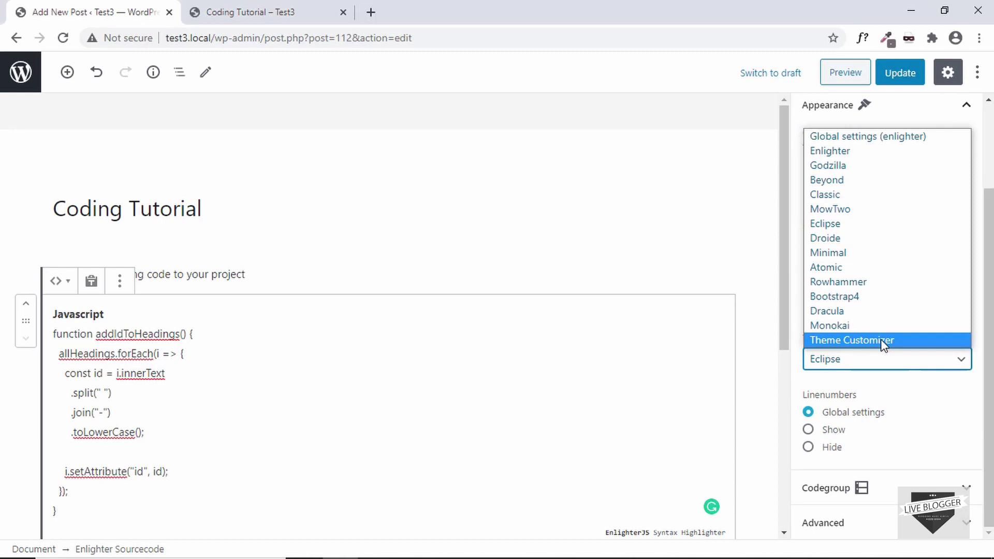
pyautogui.click(871, 312)
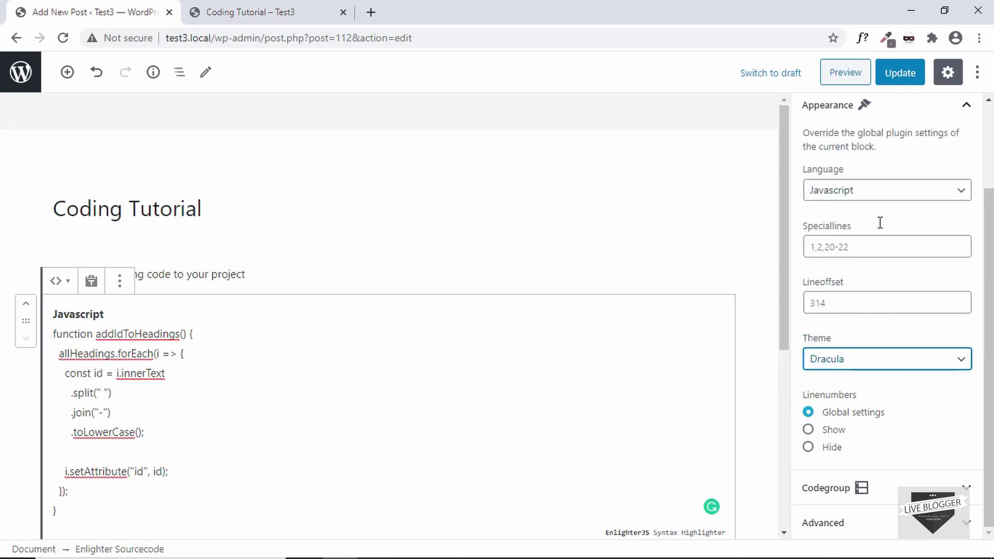
# Update the post, reload the published Coding Tutorial page, and return to the editor
pyautogui.click(904, 77)
pyautogui.click(249, 12)
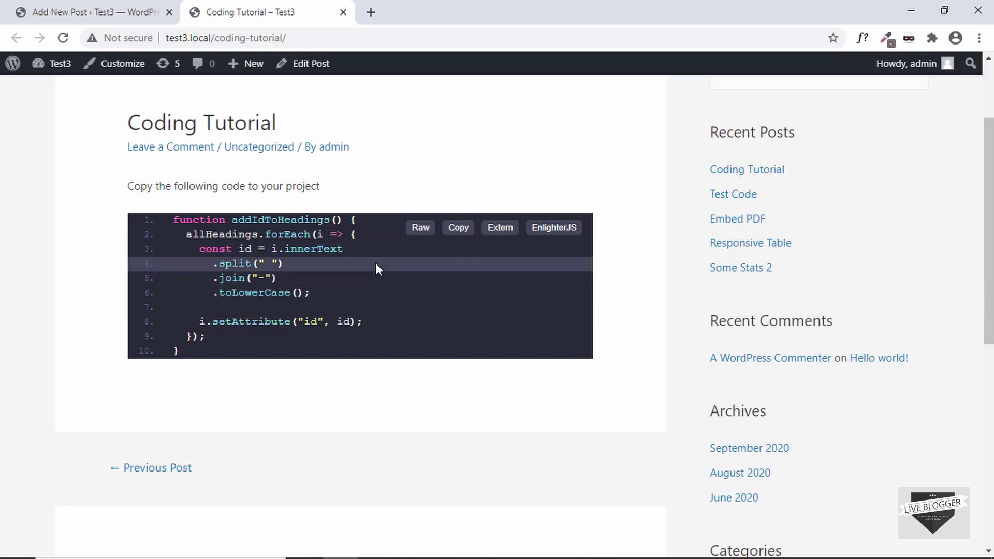
pyautogui.click(80, 6)
# Go to All Posts, then open the Enlighter plugin settings from the admin sidebar
pyautogui.click(20, 77)
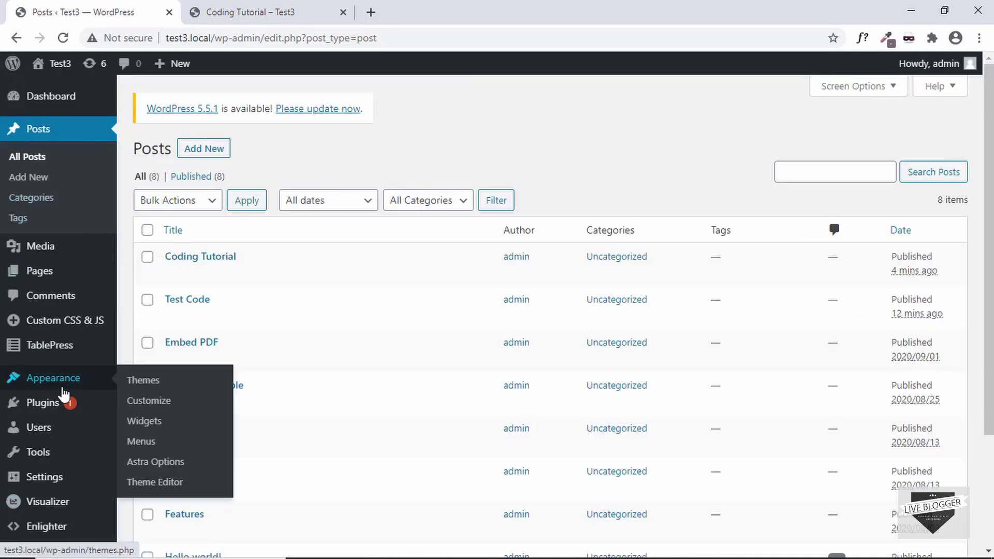
pyautogui.scroll(-2, 57, 401)
pyautogui.moveTo(63, 399)
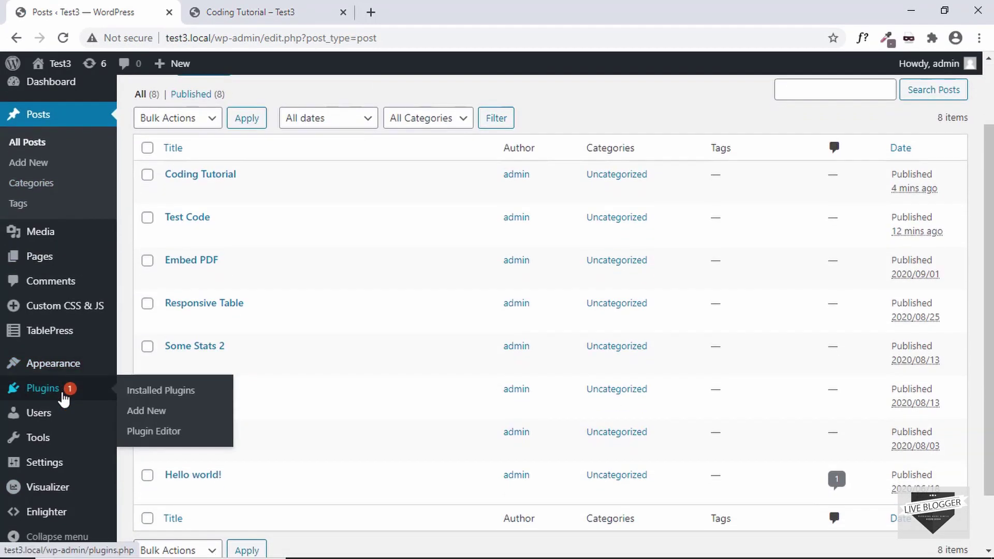
pyautogui.moveTo(49, 514)
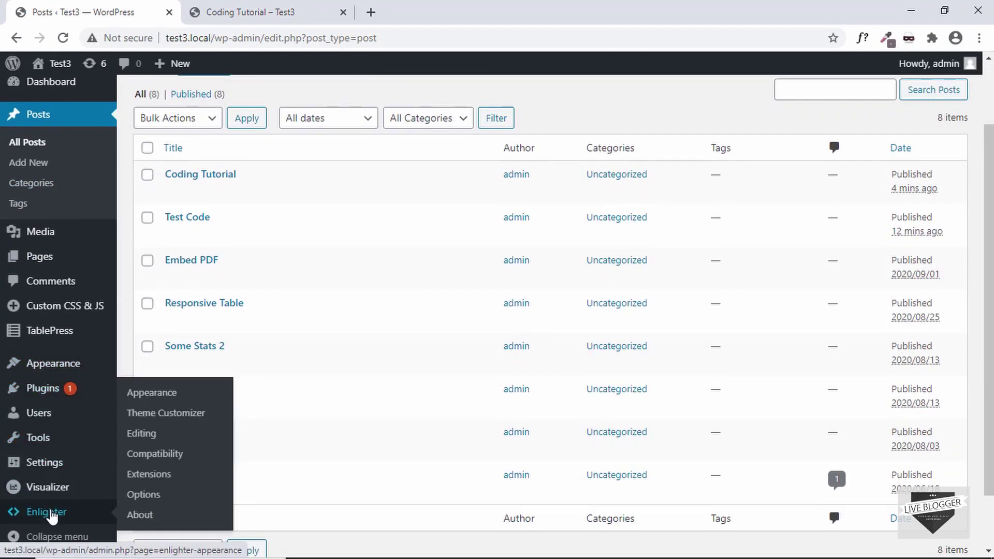
pyautogui.click(60, 517)
# Check the default theme list, leaving it on Enlighter
pyautogui.scroll(-2, 641, 307)
pyautogui.scroll(-1, 640, 305)
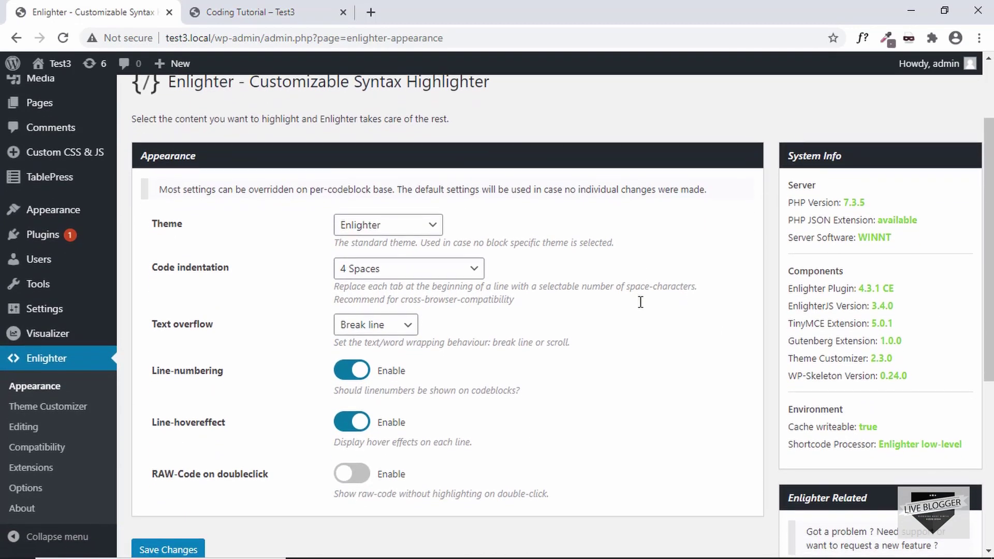
pyautogui.click(389, 228)
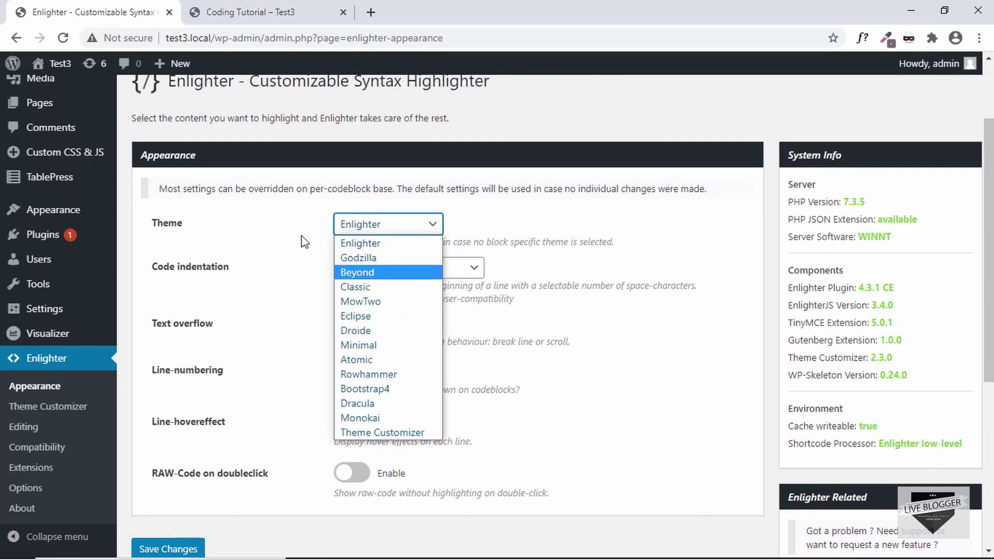
pyautogui.click(305, 254)
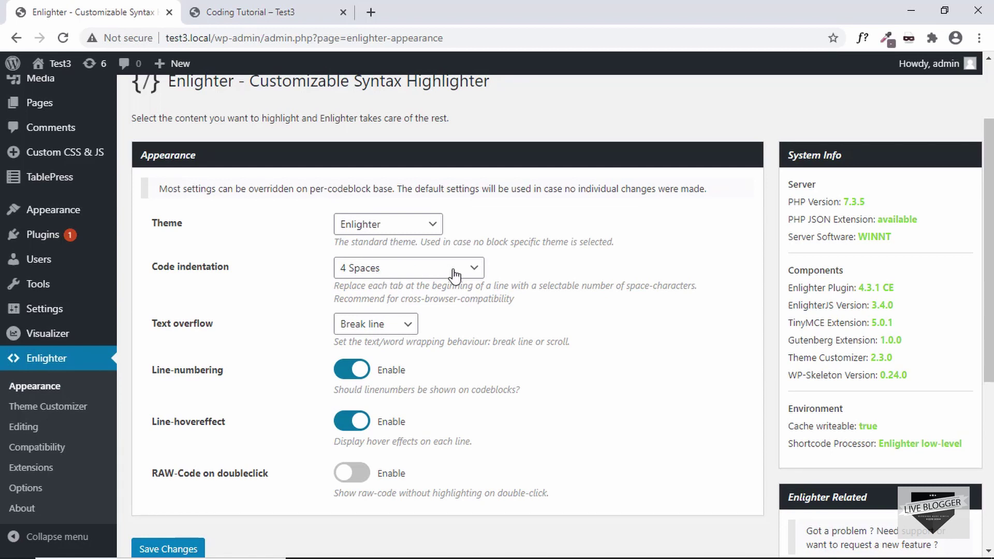
# Review code indentation and text overflow, keeping 4 Spaces and Break line
pyautogui.click(418, 278)
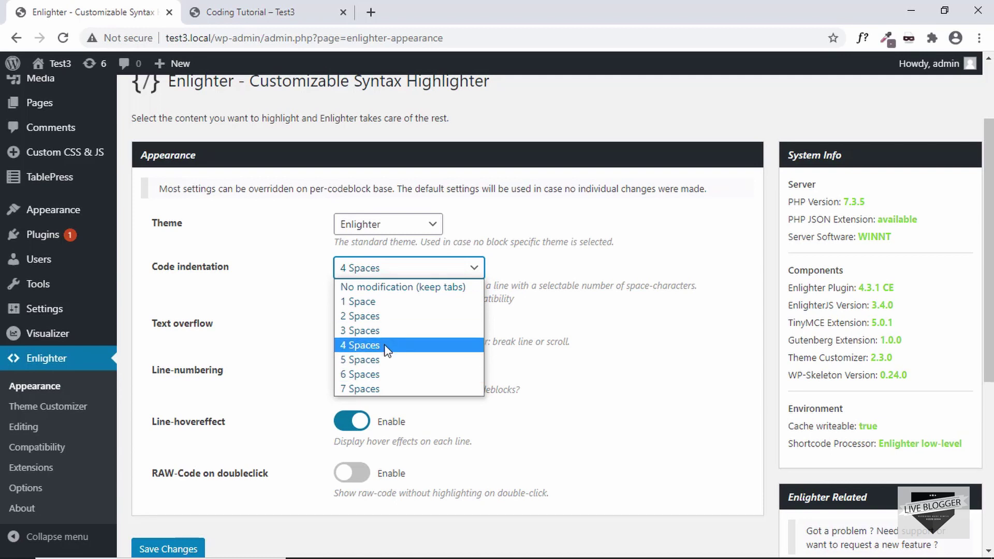
pyautogui.scroll(-2, 547, 241)
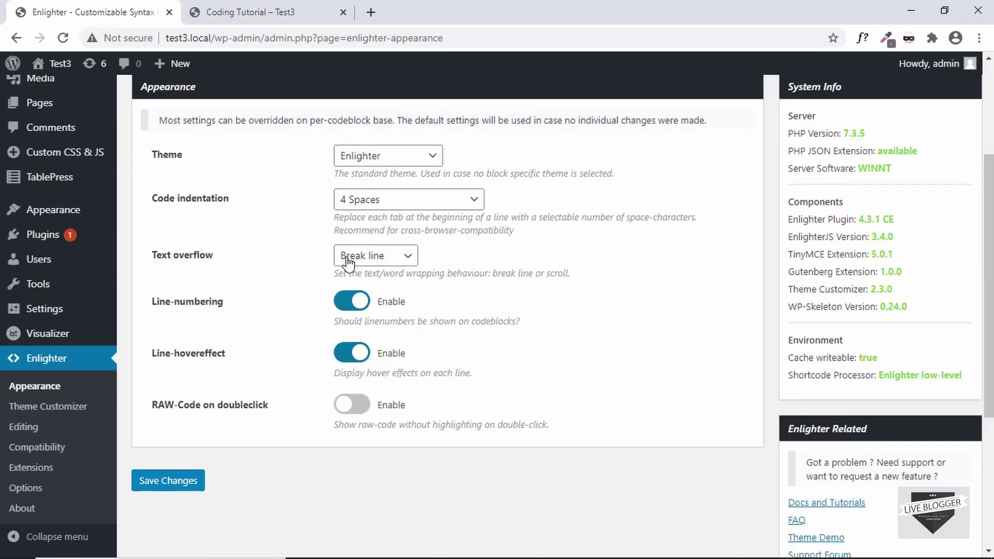
pyautogui.click(402, 264)
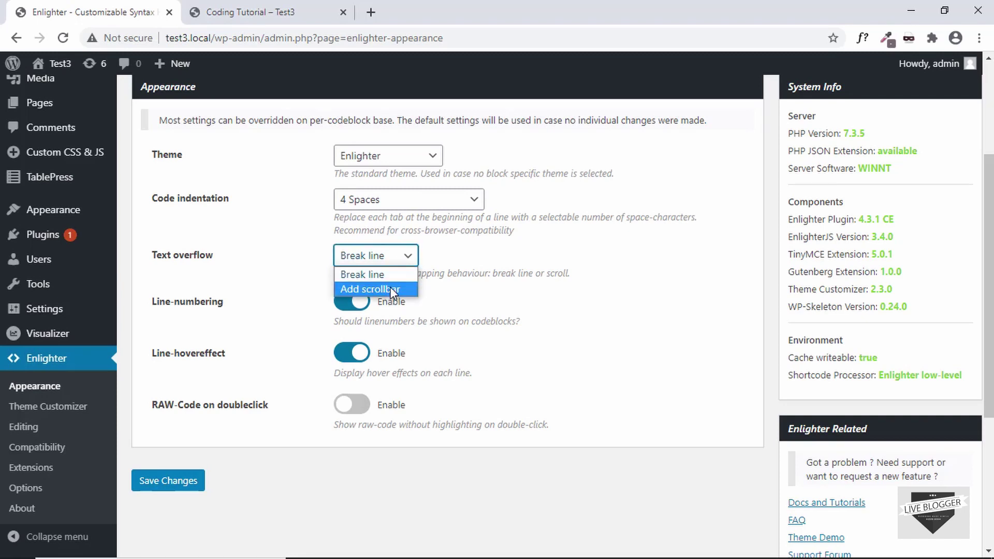
pyautogui.click(530, 261)
pyautogui.scroll(-3, 311, 180)
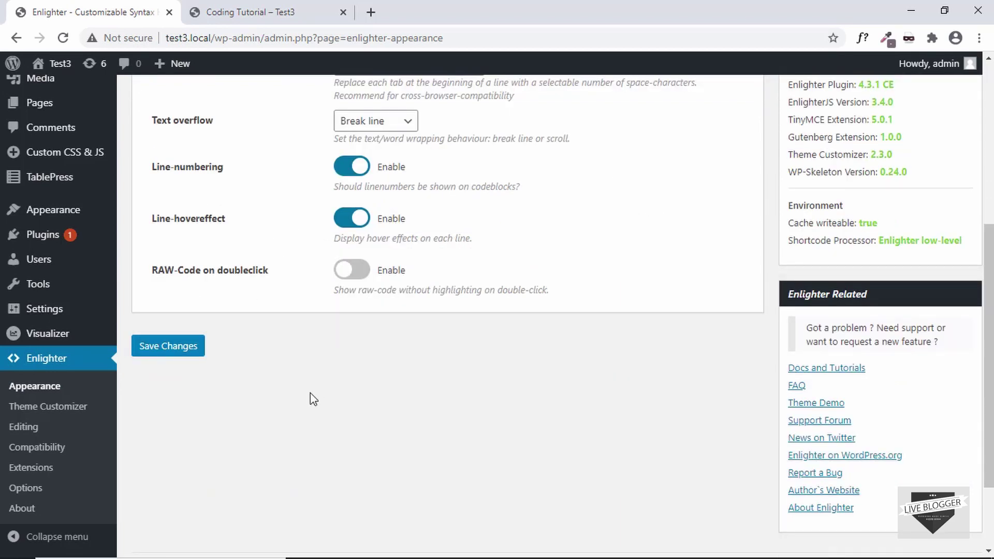
pyautogui.scroll(5, 311, 398)
pyautogui.scroll(-1, 306, 334)
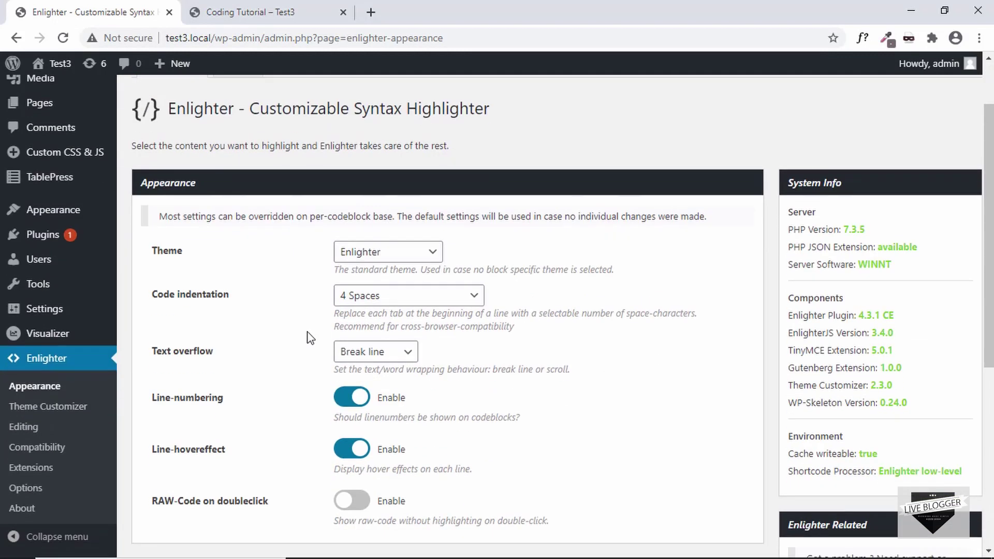
pyautogui.scroll(2, 309, 337)
# Open Enlighter's Toolbar tab and check visibility, keeping 'Show toolbar on mouseover (default)'
pyautogui.click(235, 143)
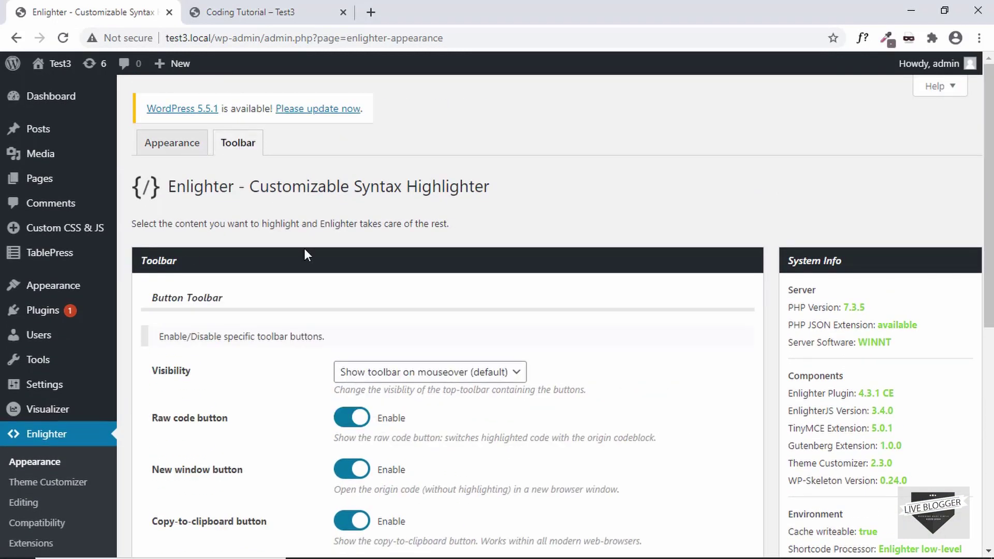
pyautogui.scroll(-3, 305, 251)
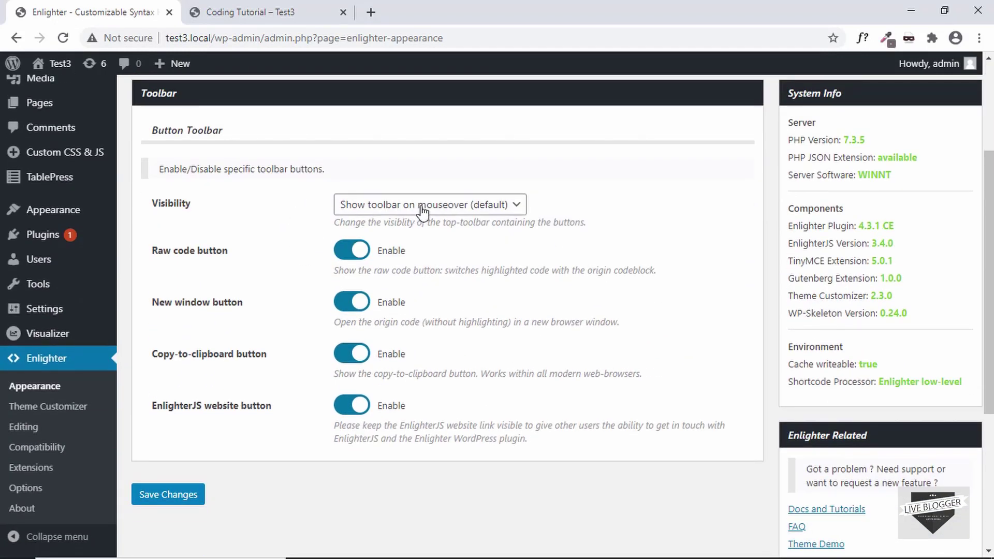
pyautogui.click(422, 207)
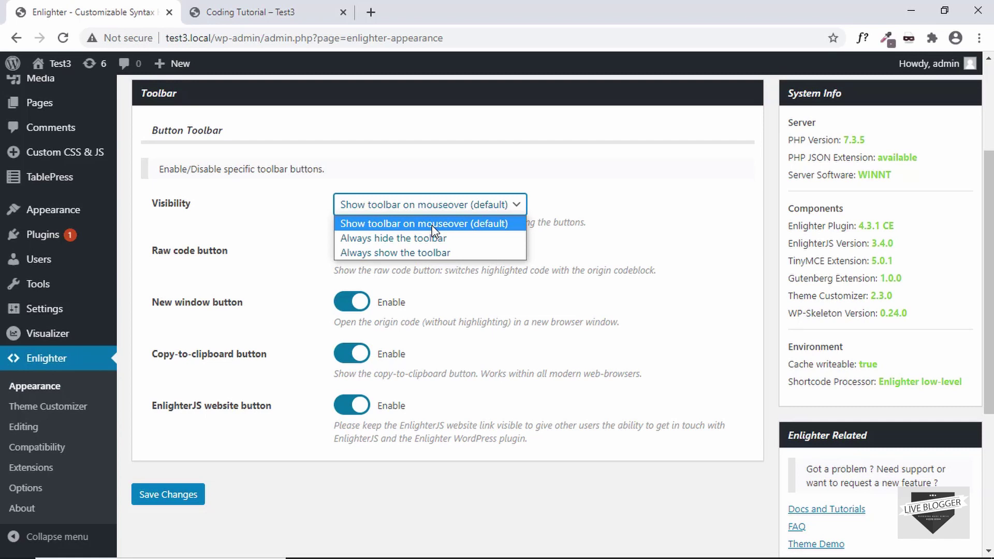
pyautogui.scroll(4, 437, 186)
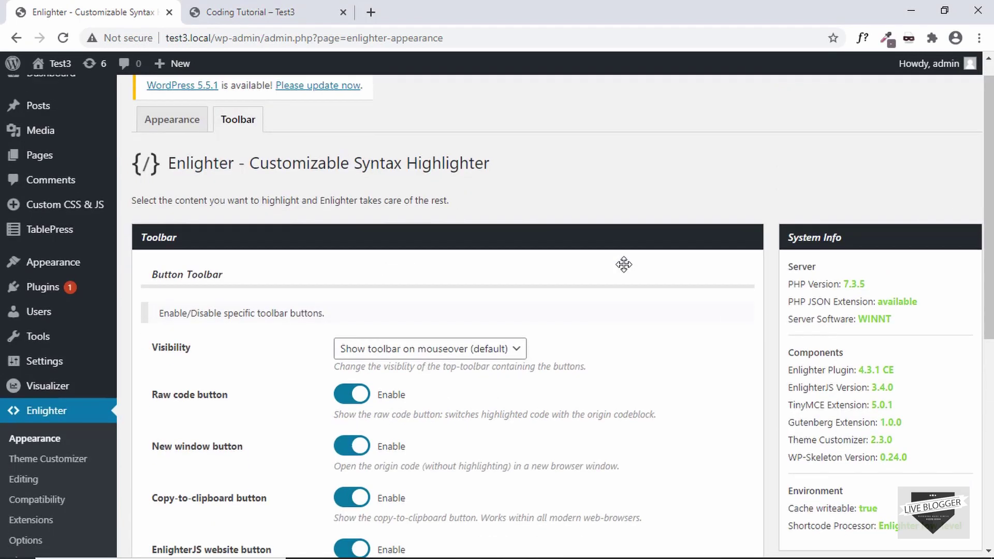
pyautogui.scroll(-3, 624, 265)
pyautogui.scroll(3, 623, 271)
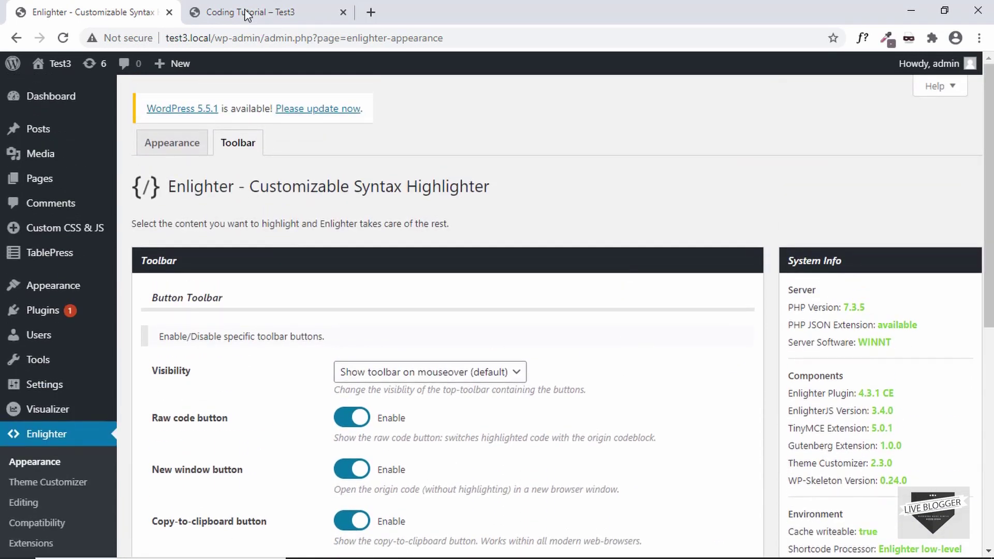
# Switch to the live Coding Tutorial post and reveal the Dracula code block's toolbar
pyautogui.click(244, 12)
pyautogui.moveTo(138, 230)
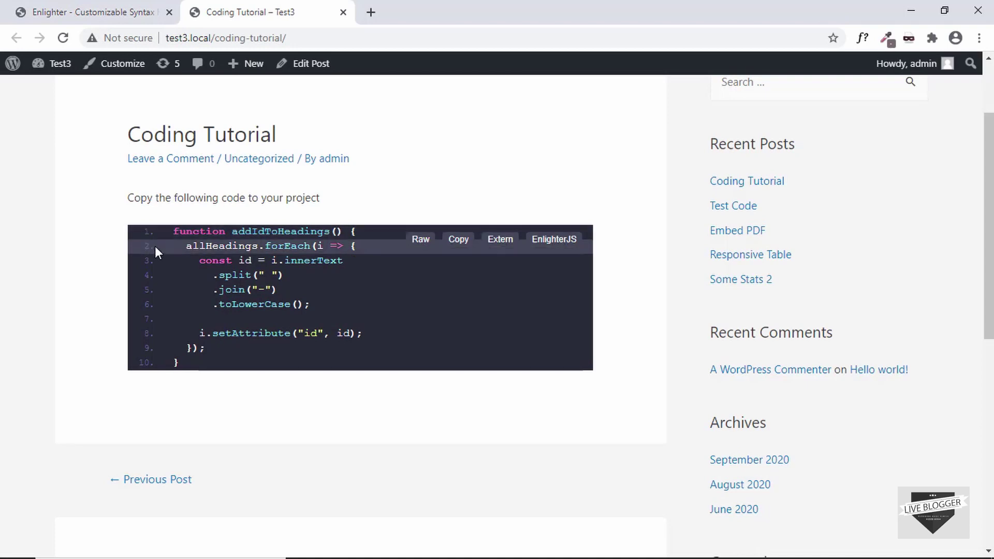